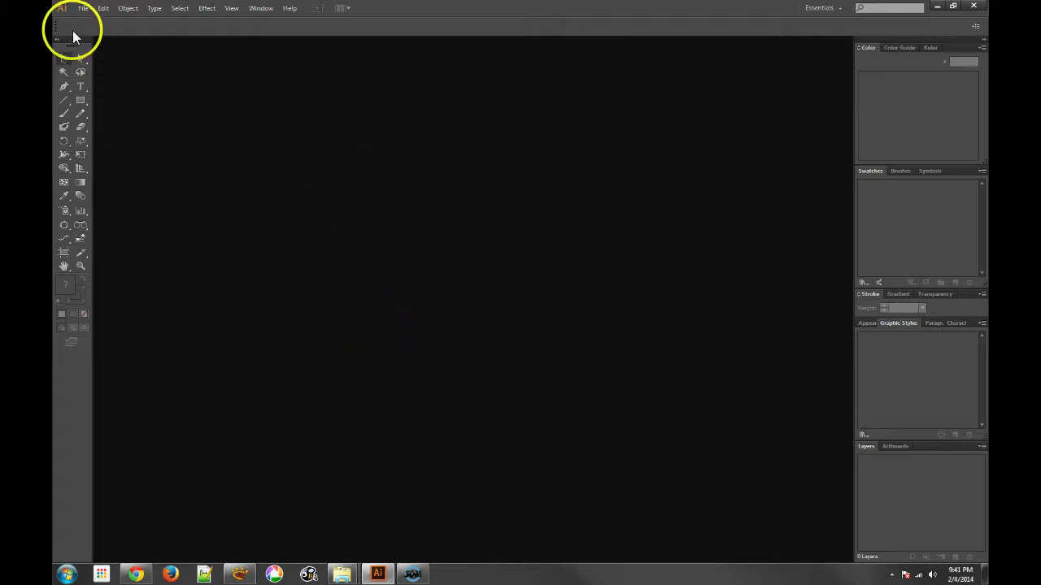
Keep the General unit at Inches in the Units preferences and close the dialog.
left_click(104, 8)
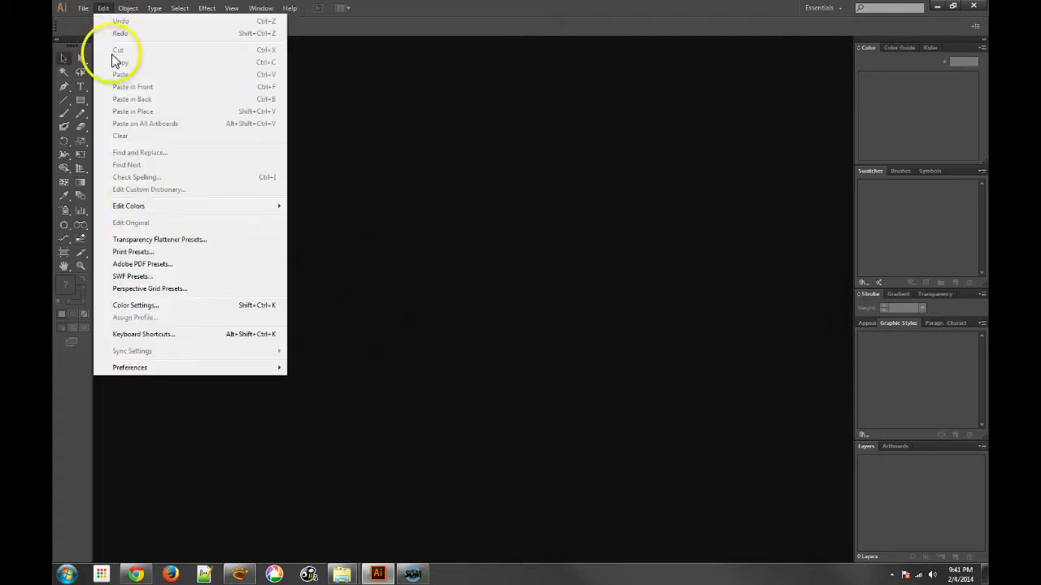
mouse_move(204, 367)
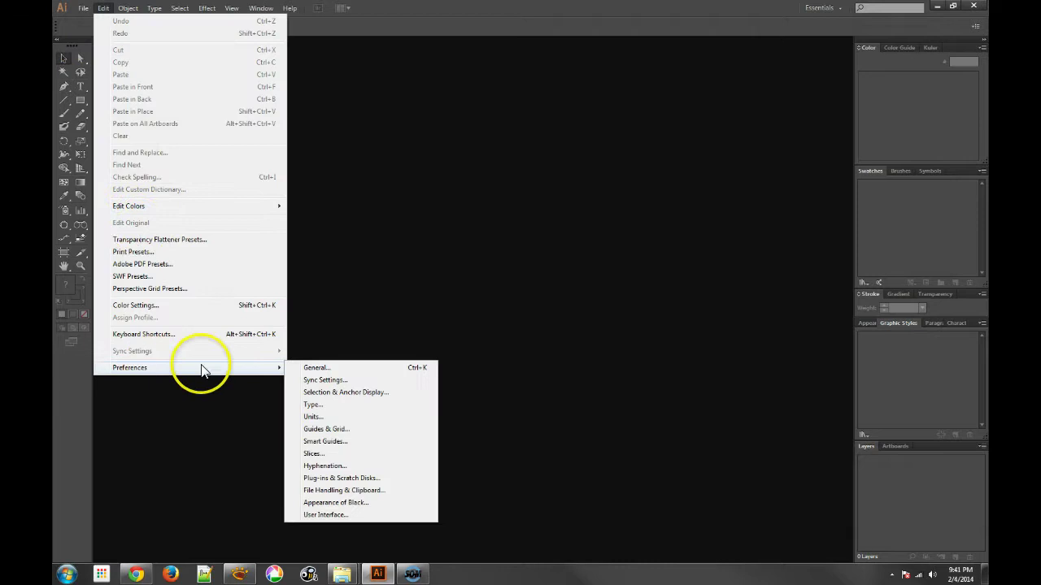
left_click(321, 417)
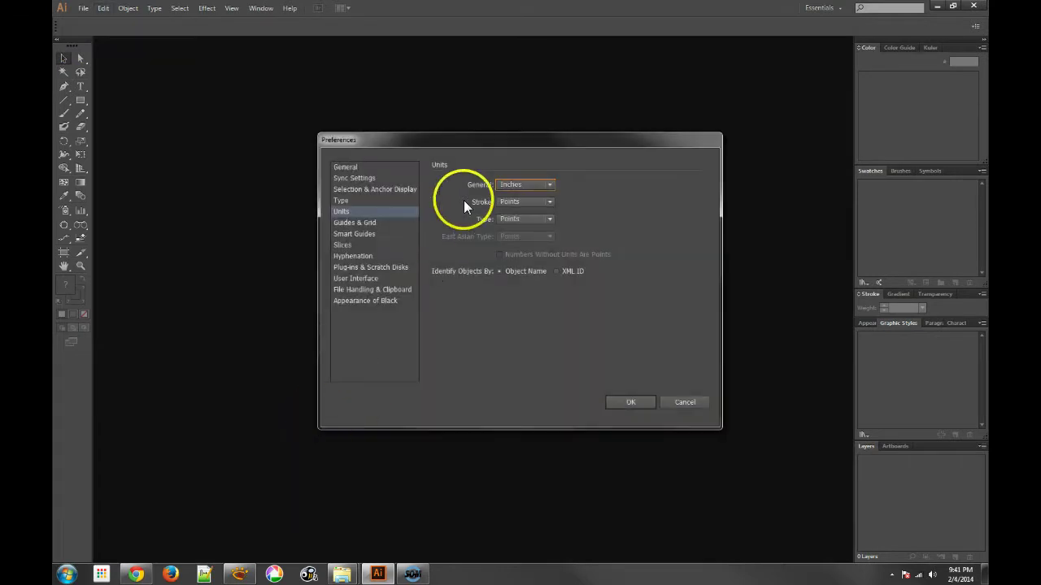
left_click(537, 186)
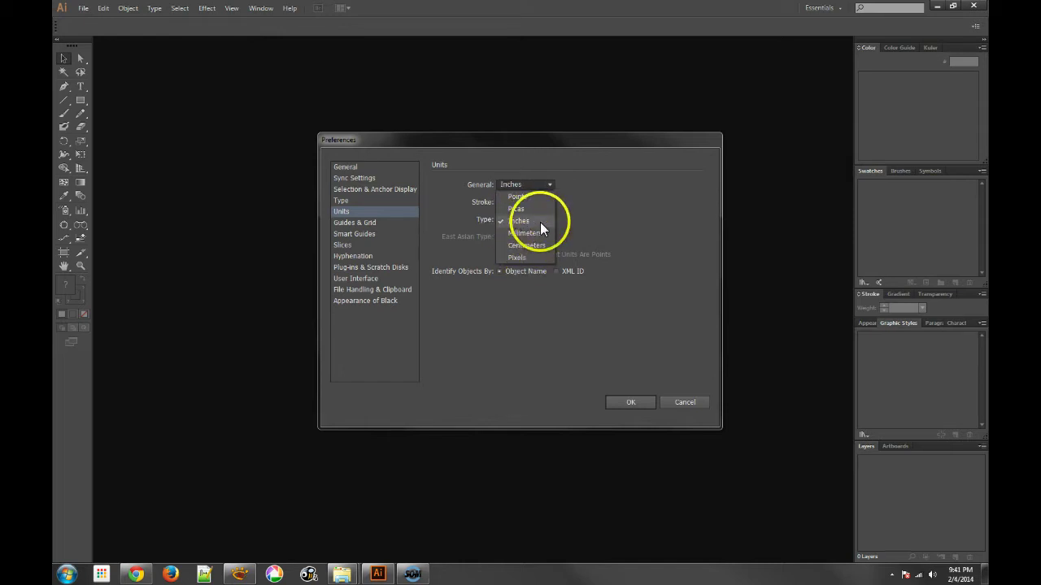
left_click(596, 216)
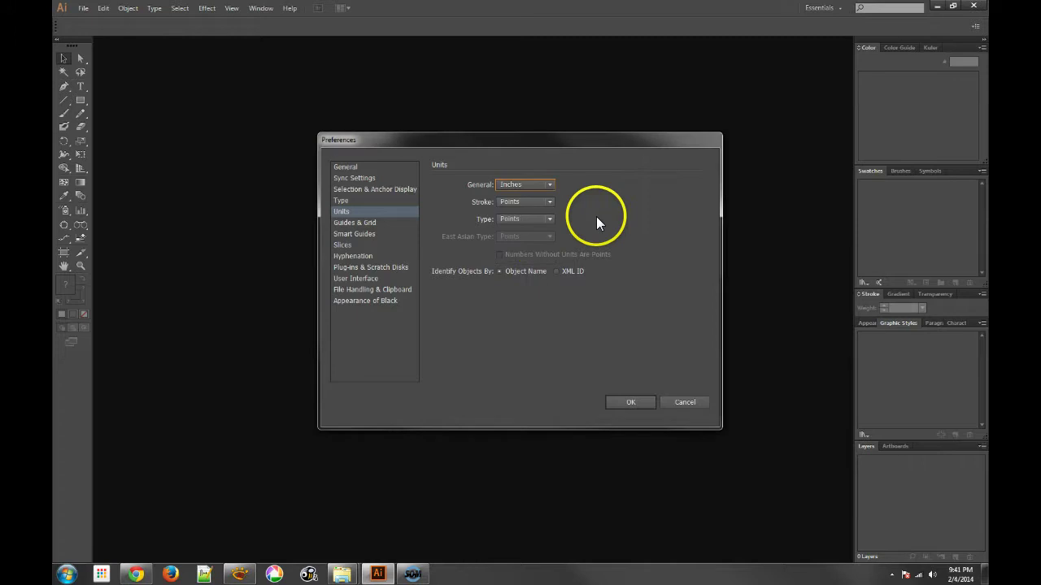
left_click(635, 407)
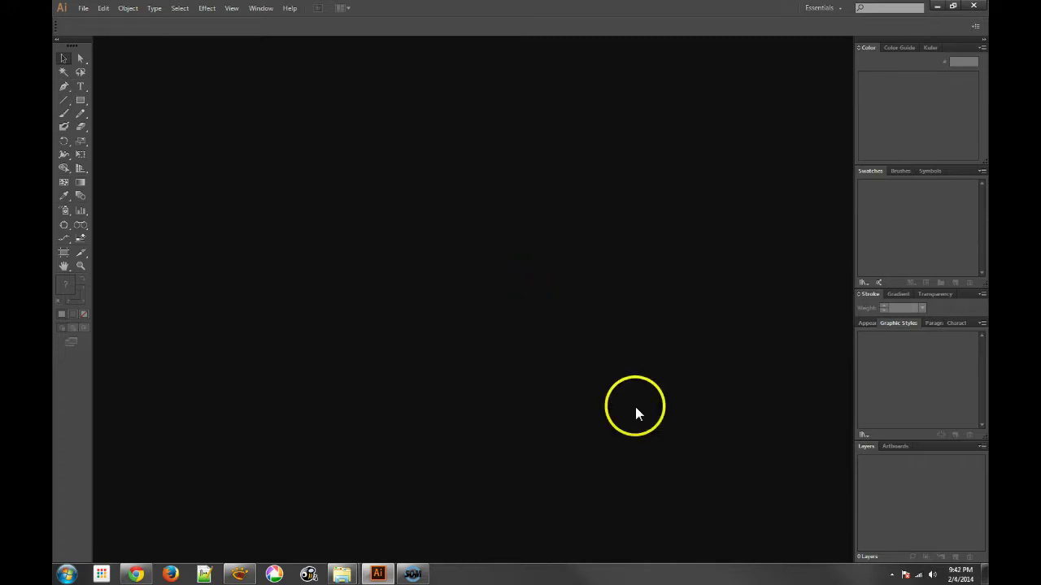
Start a new document based on the Print profile.
left_click(83, 8)
left_click(99, 23)
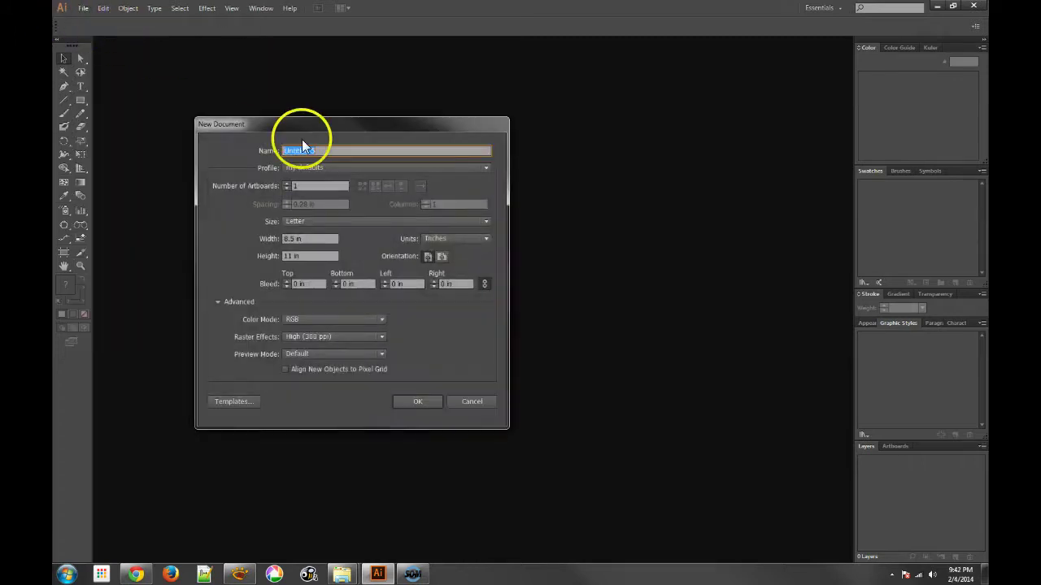
left_click(314, 167)
left_click(309, 194)
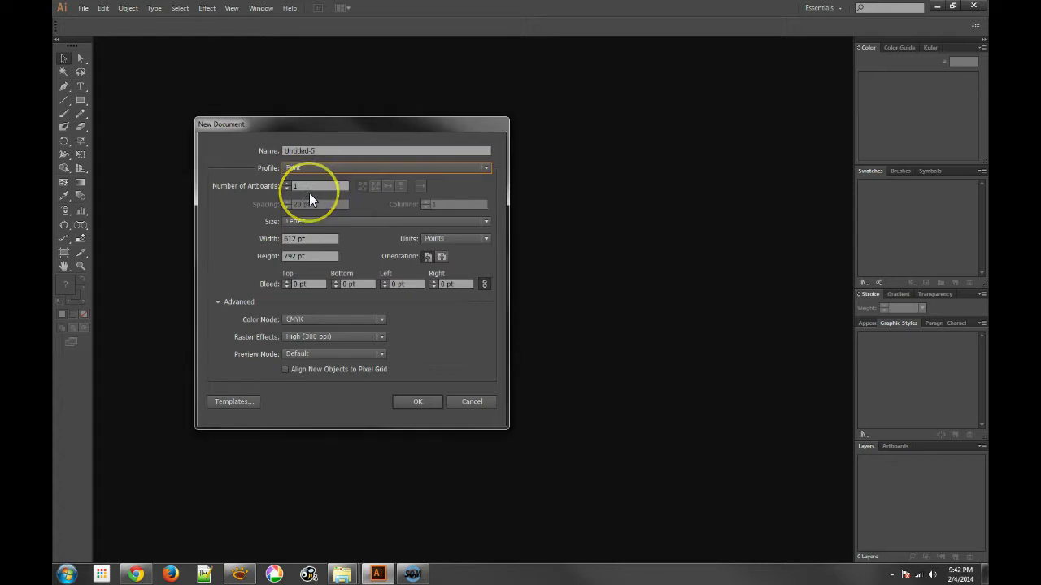
left_click_drag(325, 122, 448, 118)
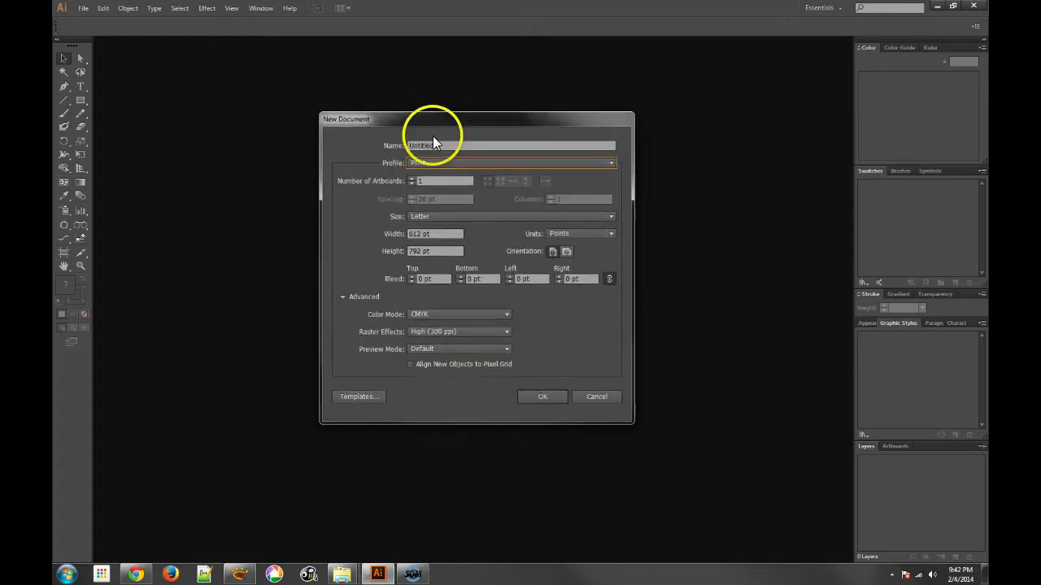
Switch the new document's units to Inches, giving 8.5 in by 11 in.
left_click(343, 297)
left_click(444, 234)
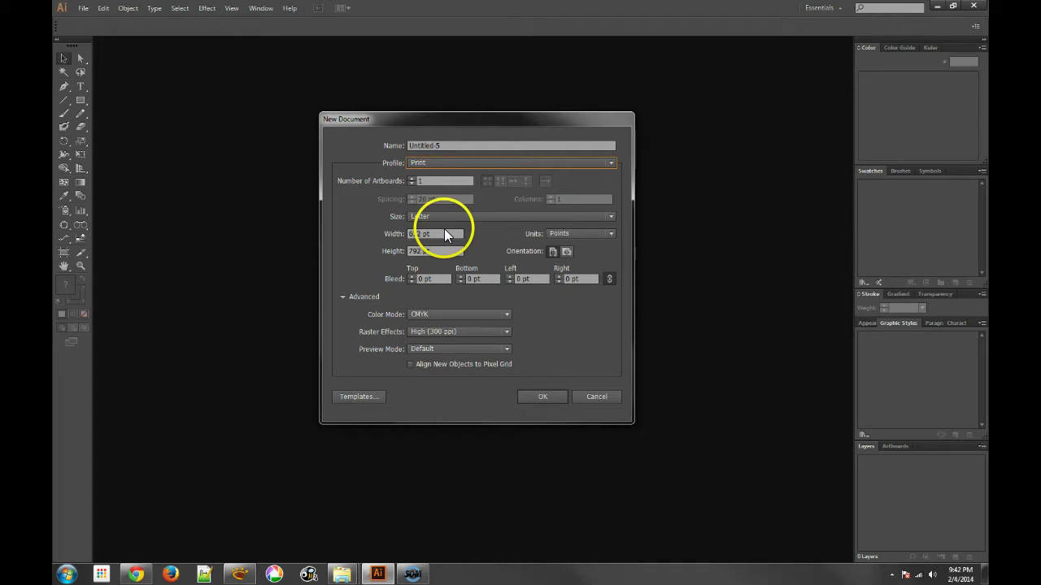
left_click(583, 235)
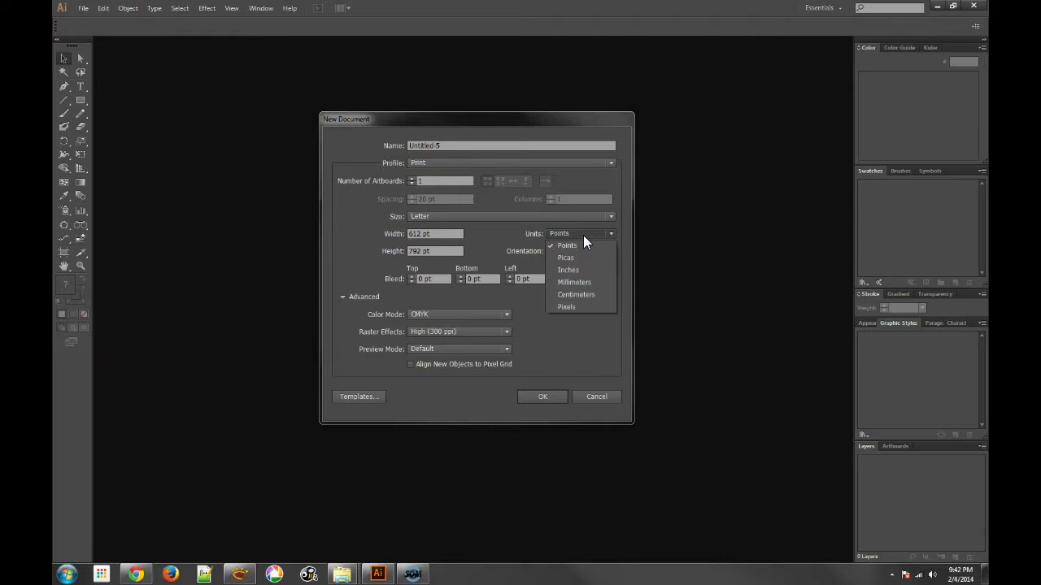
left_click(570, 270)
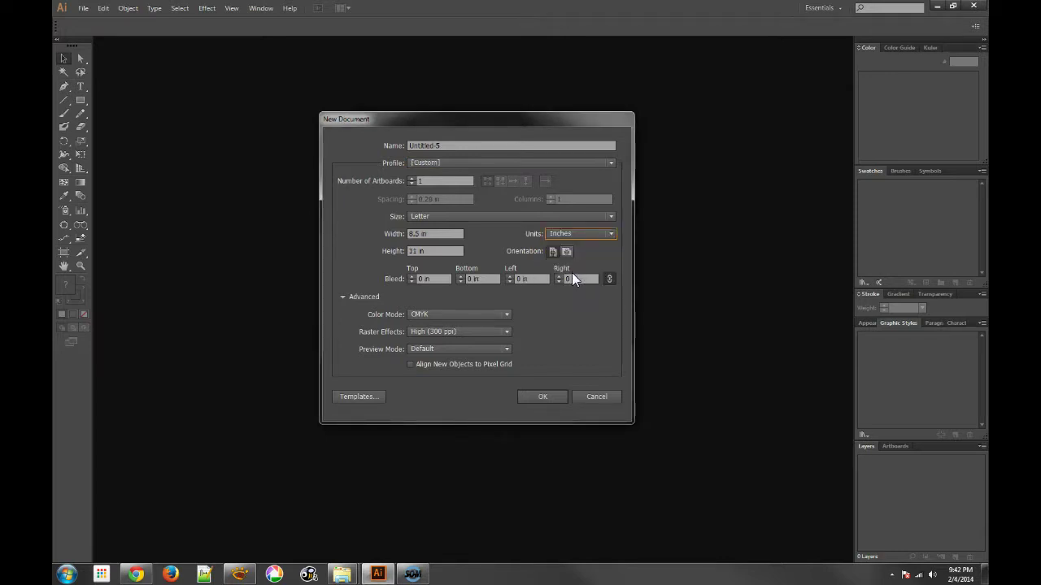
Set Color Mode to RGB under Advanced and create the blank Letter document Untitled-5.
left_click(340, 297)
left_click(344, 298)
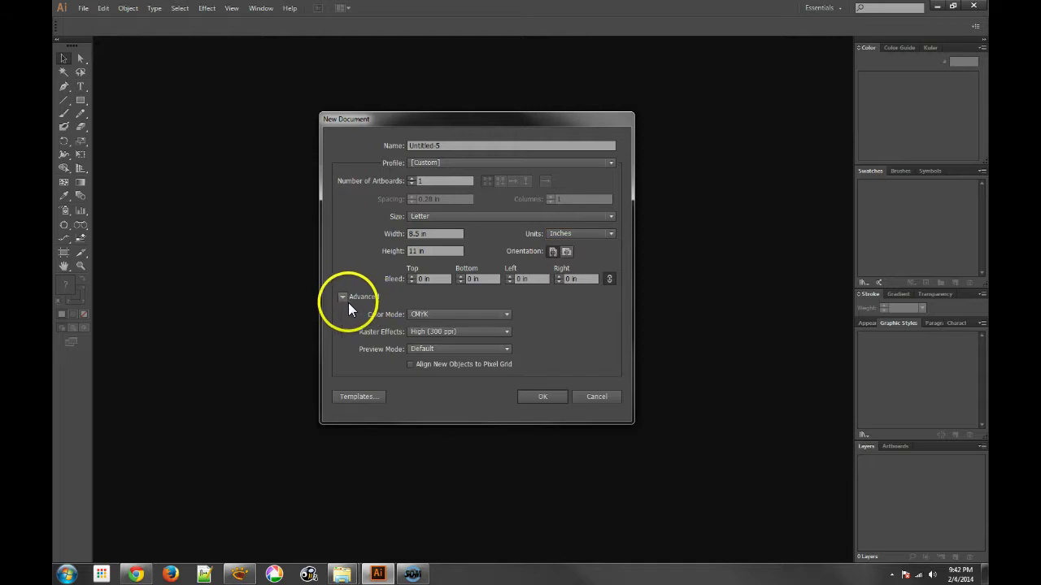
left_click(420, 316)
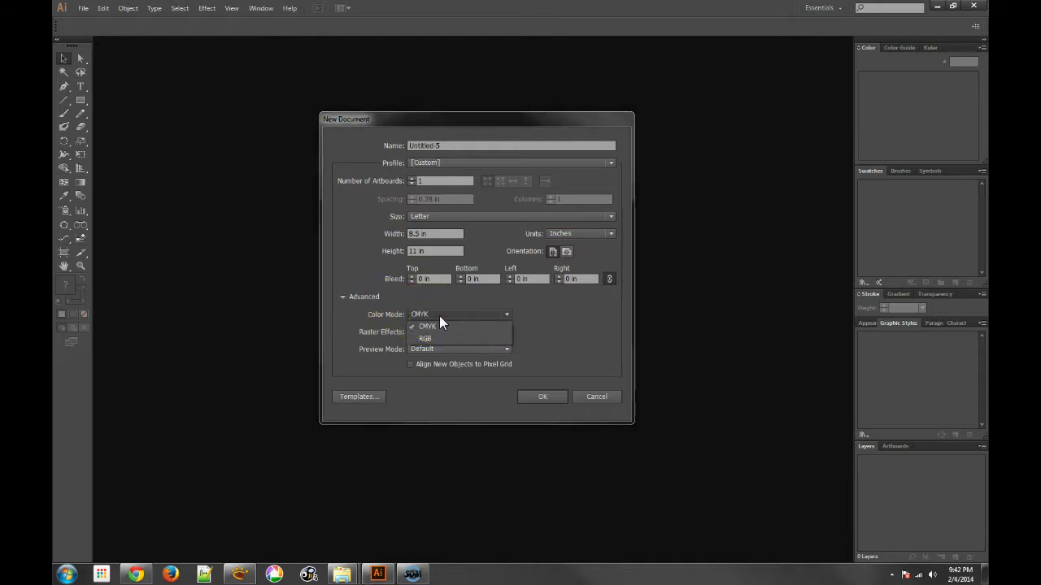
left_click(430, 342)
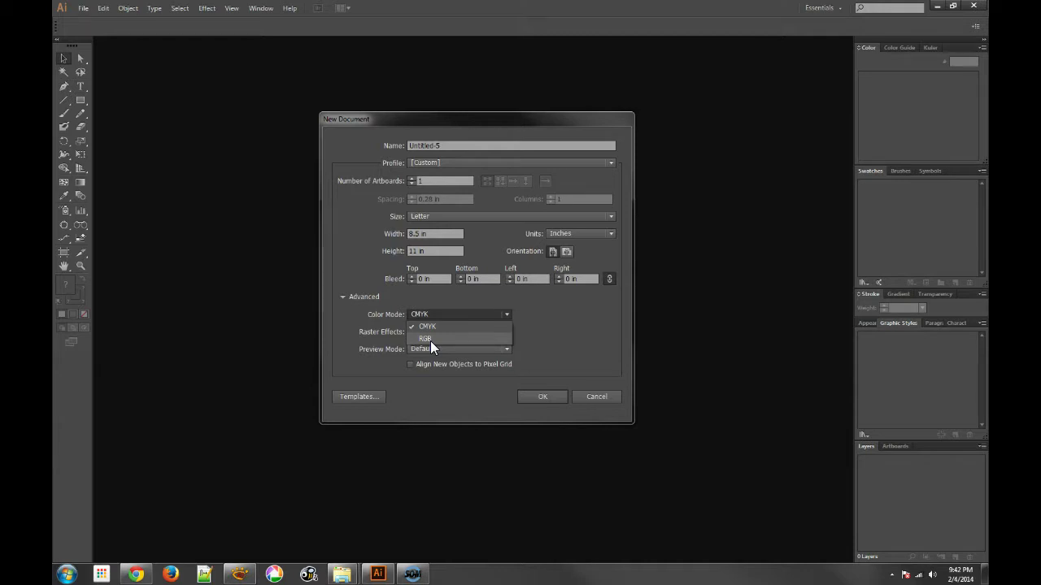
left_click(430, 341)
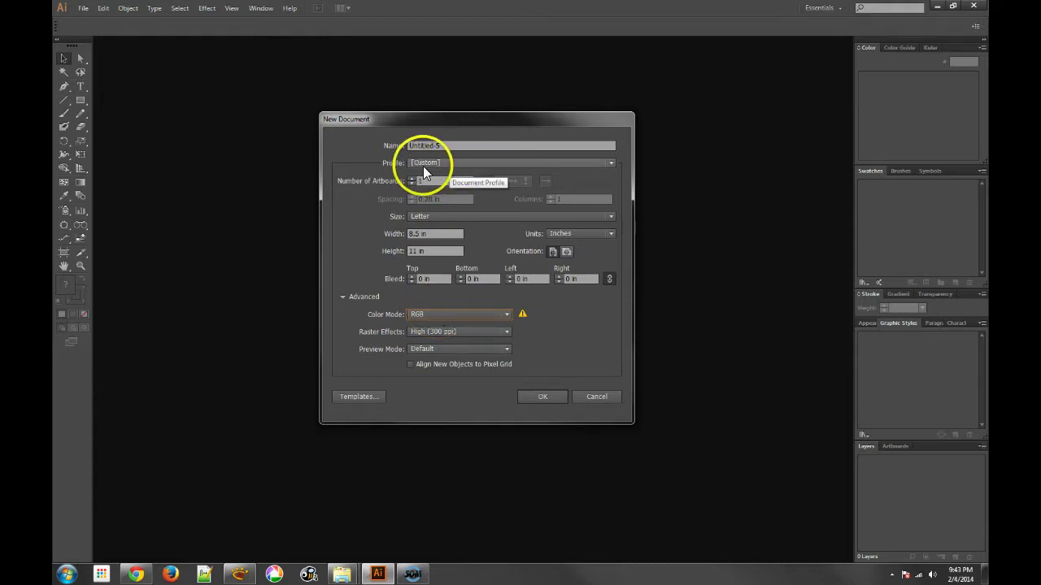
left_click(540, 400)
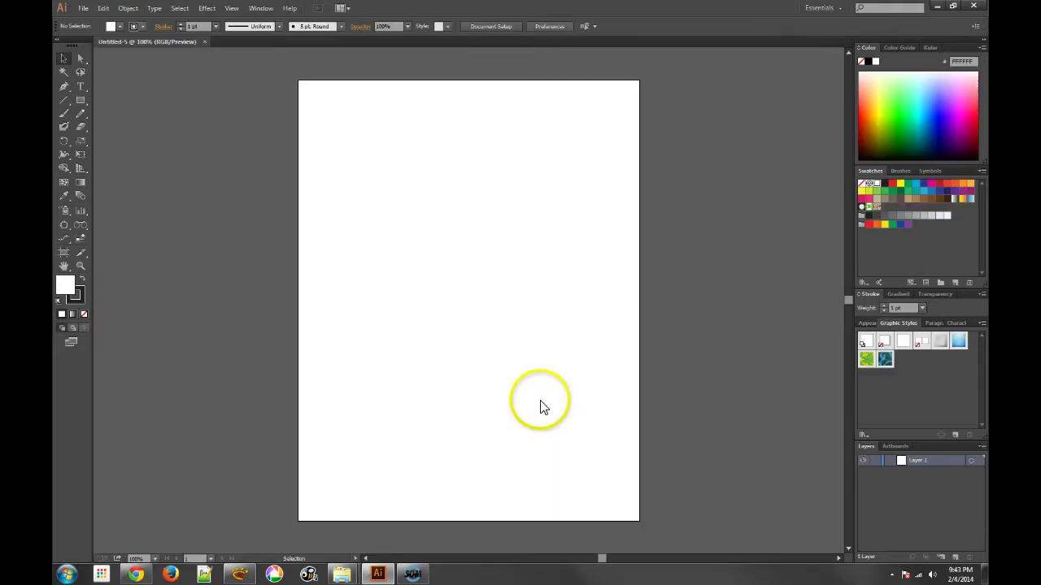
Select all unused swatches and delete them from the Swatches panel.
left_click(900, 171)
left_click(869, 172)
left_click(928, 173)
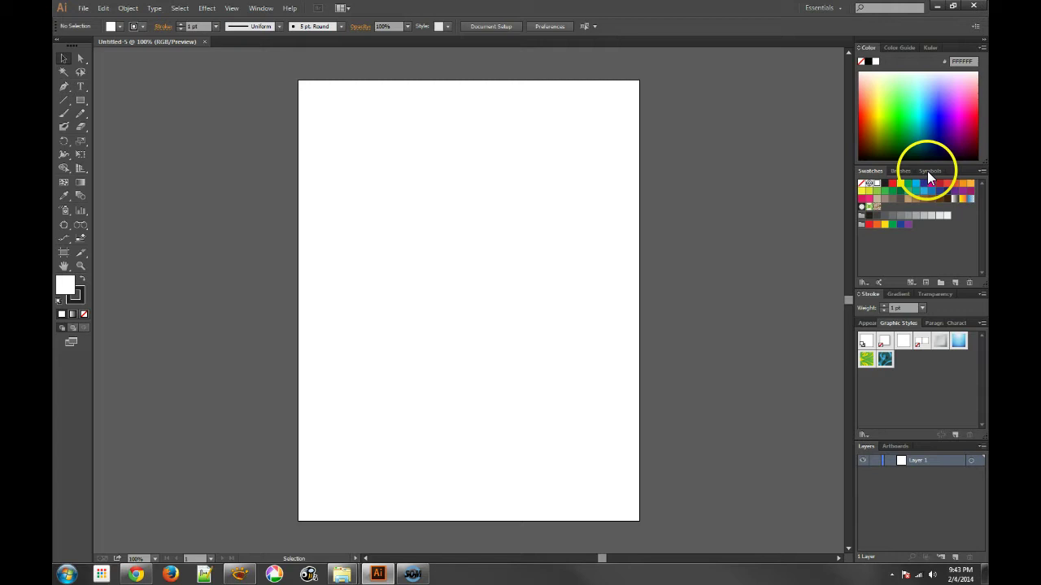
left_click(980, 171)
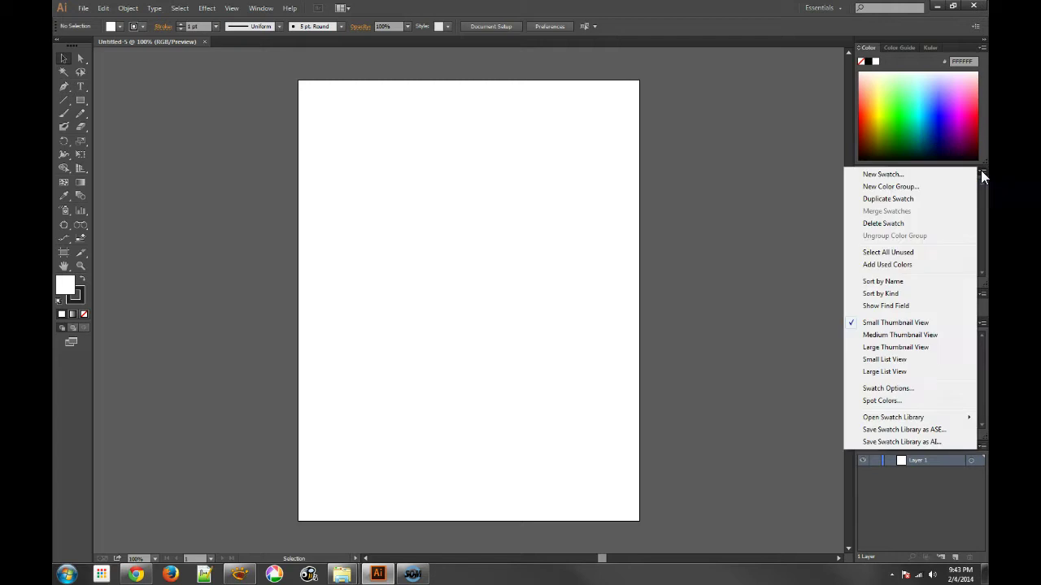
left_click(894, 252)
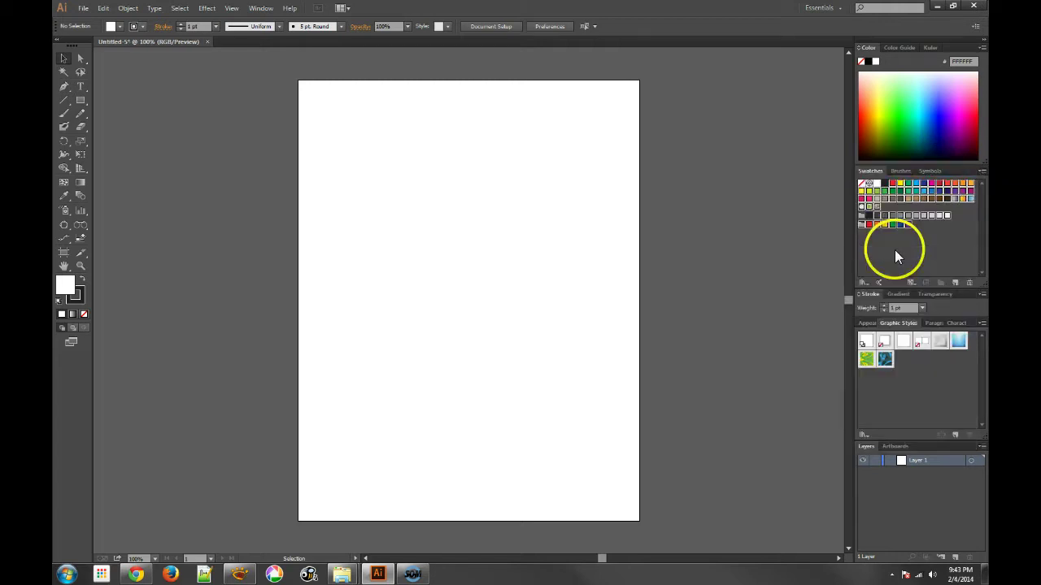
left_click(970, 282)
left_click(518, 301)
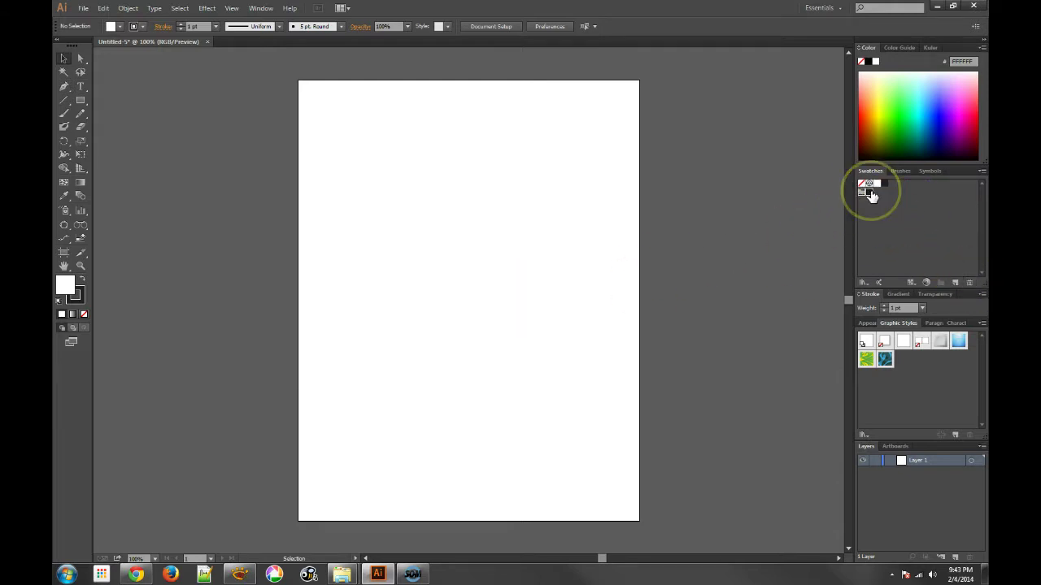
Redefine the Black swatch as pure black at RGB 0, 0, 0.
left_click_drag(872, 195, 969, 280)
left_click(510, 302)
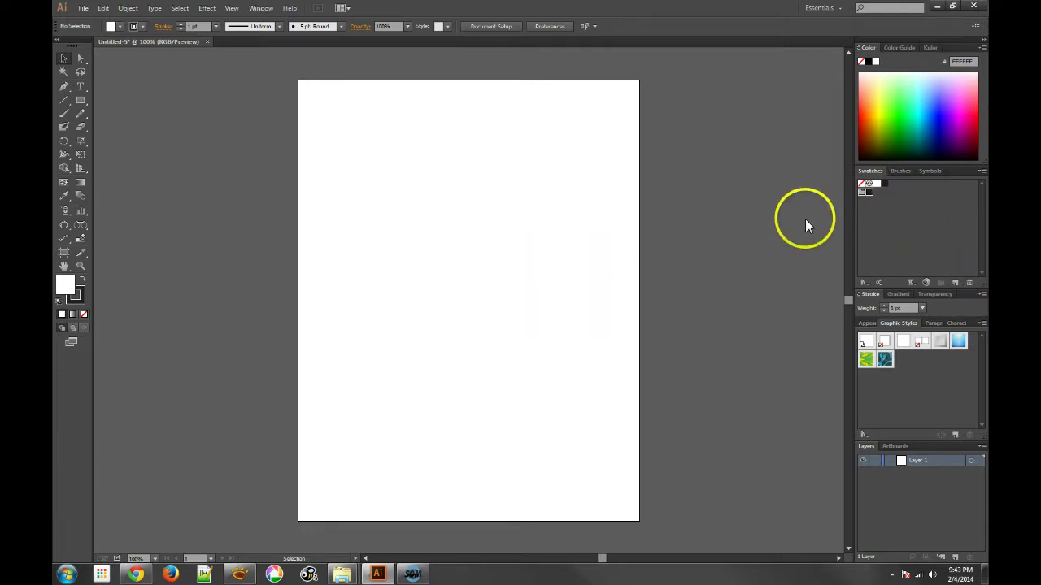
double_click(884, 186)
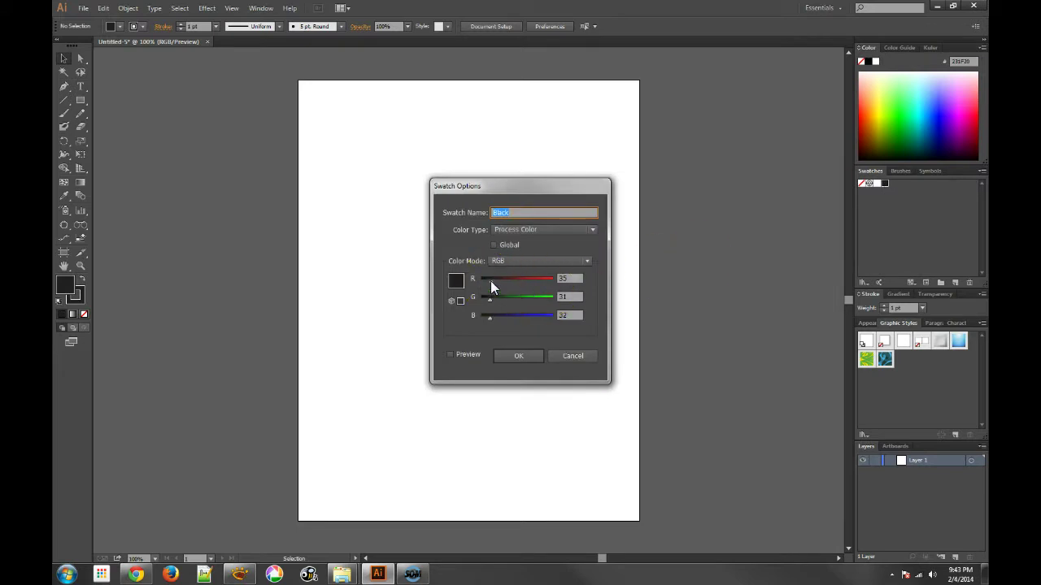
left_click_drag(490, 281, 465, 322)
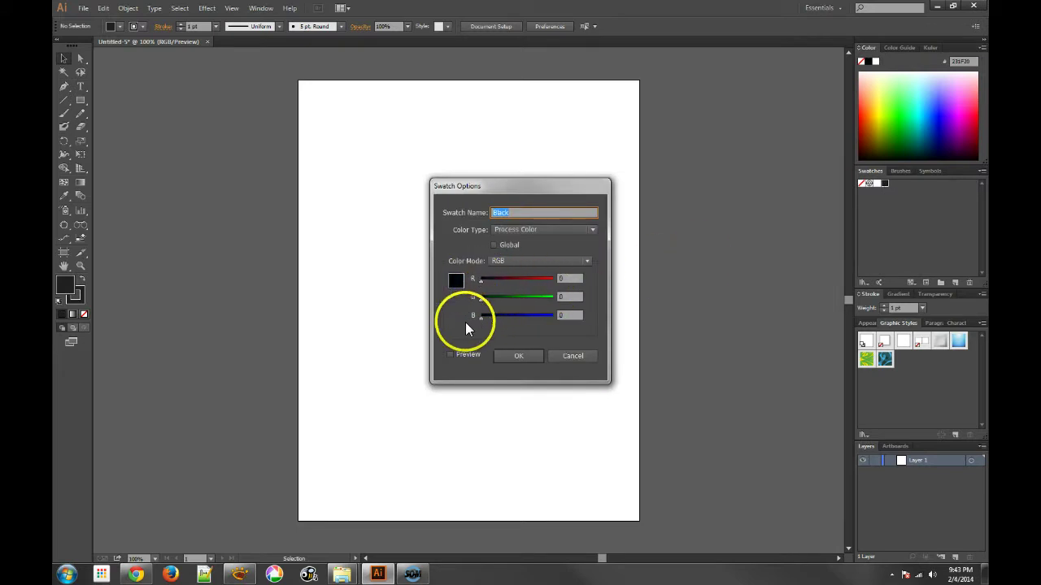
left_click(513, 358)
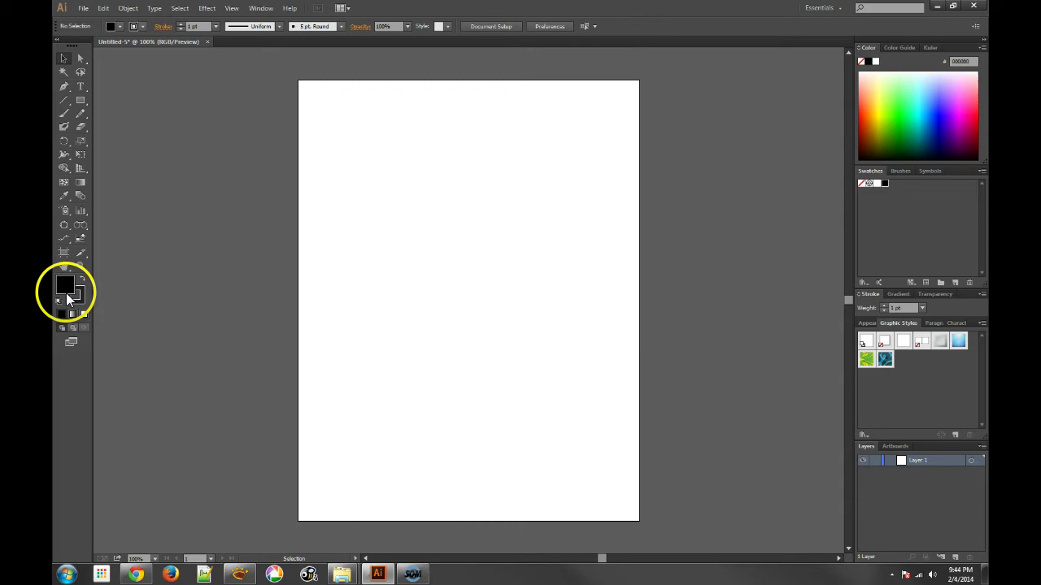
Set the fill to white and the stroke to pure black, leaving Fill active.
key("x")
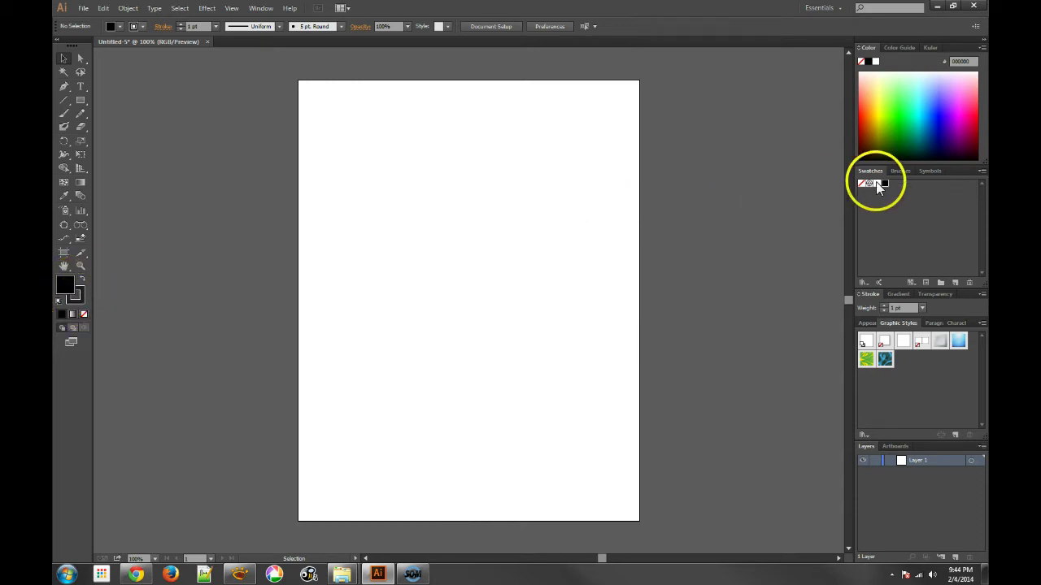
left_click(875, 183)
left_click(81, 300)
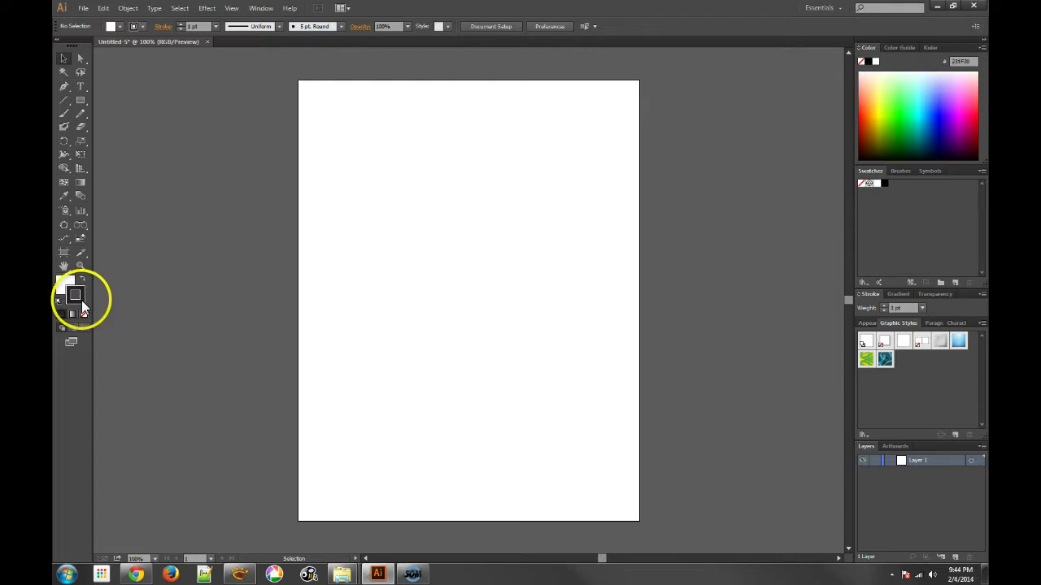
left_click(884, 184)
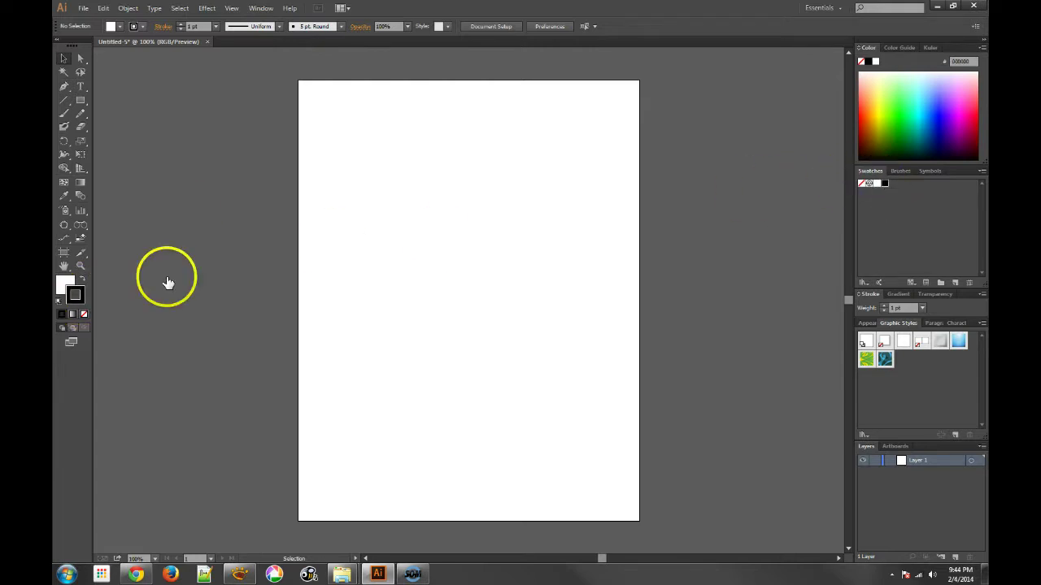
left_click(63, 281)
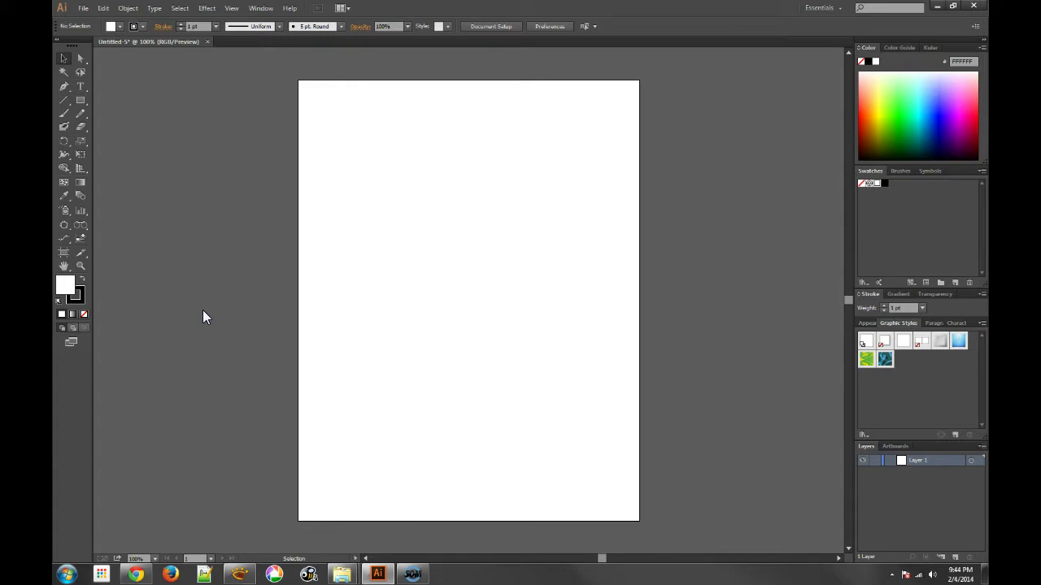
Delete all unused brushes from the Brushes panel.
left_click(900, 171)
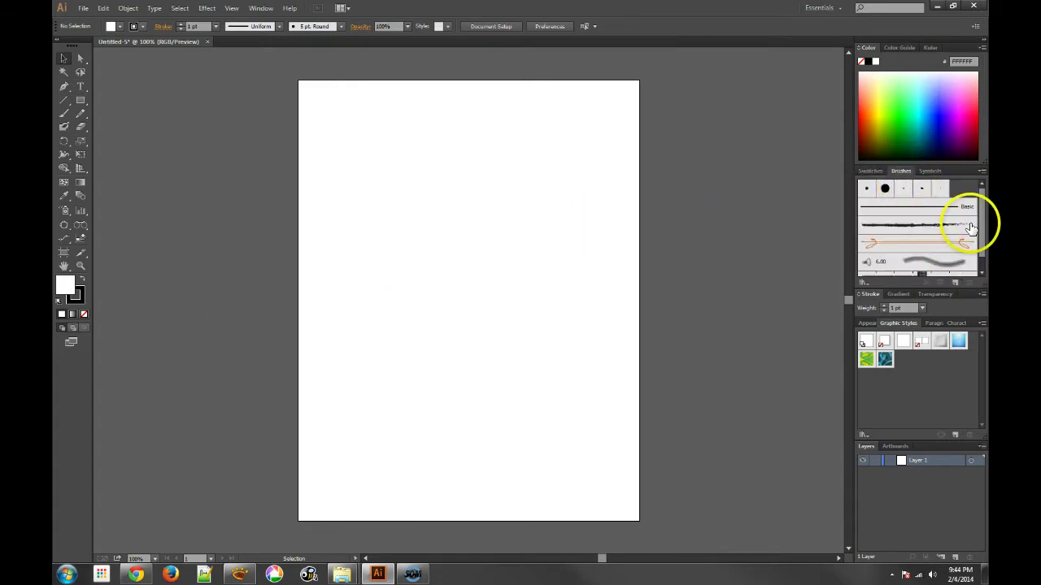
left_click(982, 172)
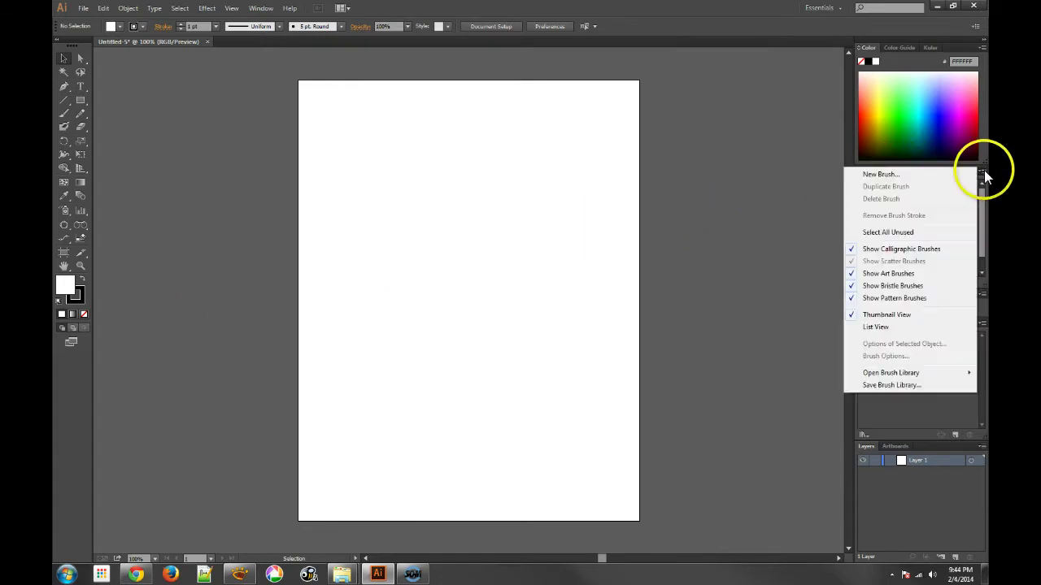
left_click(913, 233)
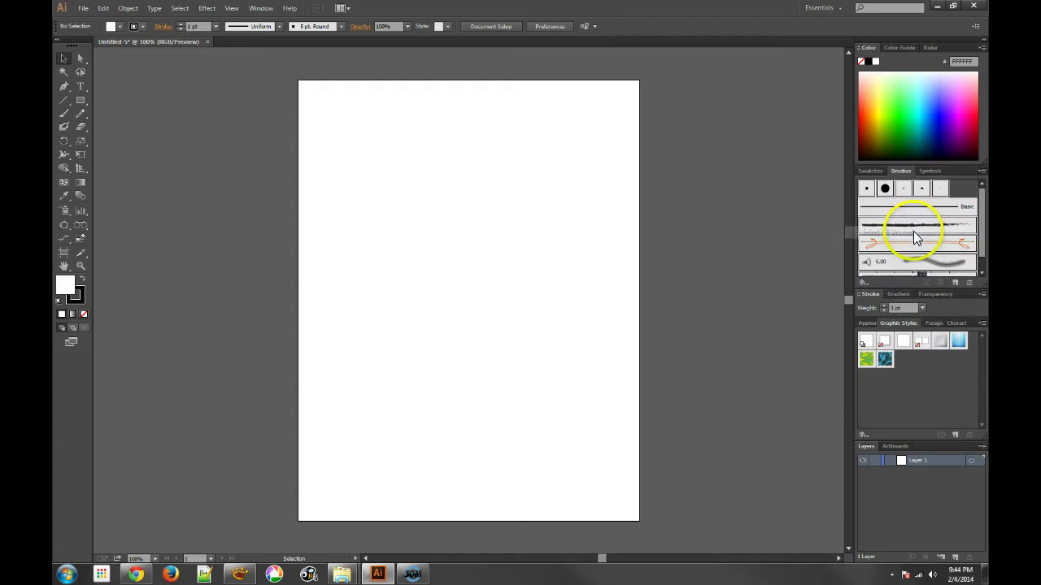
left_click(965, 282)
left_click(495, 299)
Delete all unused symbols from the Symbols panel.
left_click(946, 180)
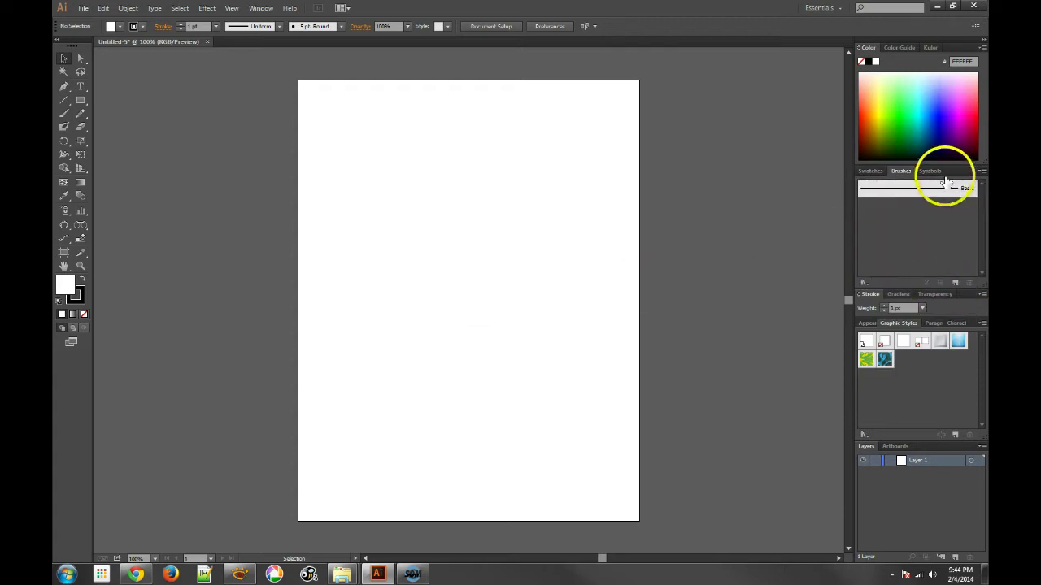
left_click(937, 170)
left_click(982, 171)
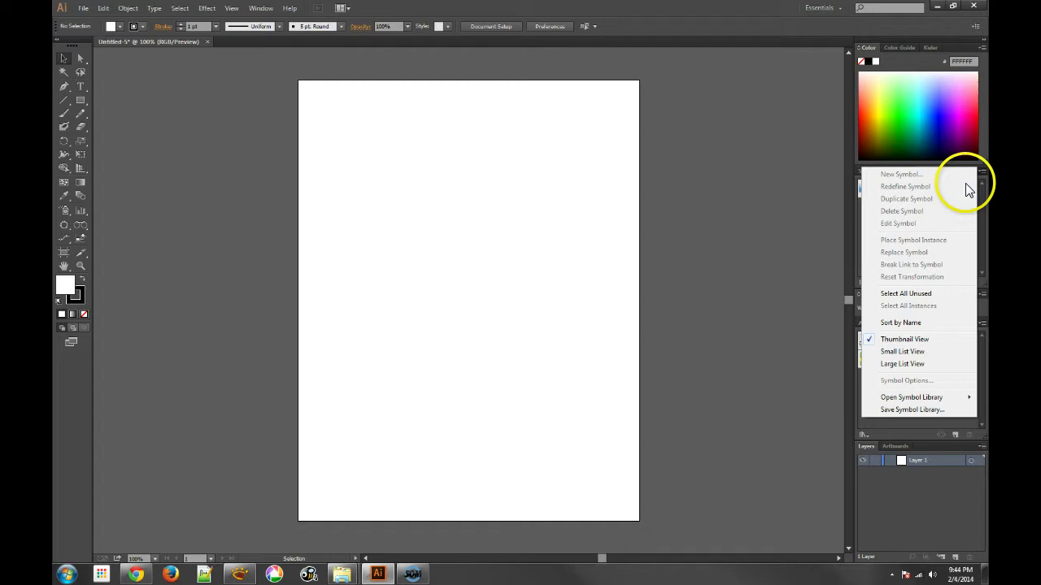
left_click(905, 293)
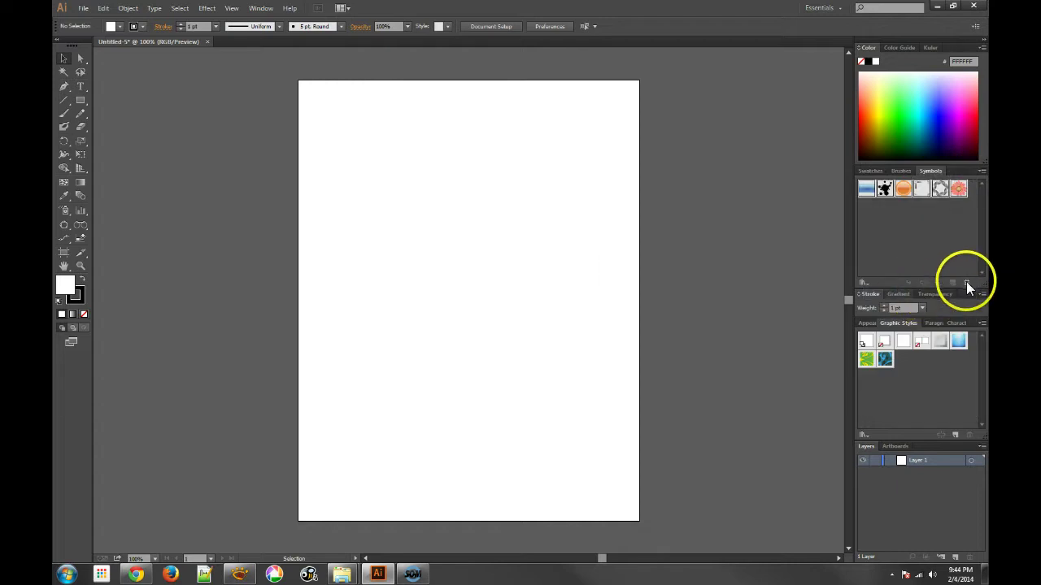
left_click(966, 281)
left_click(518, 300)
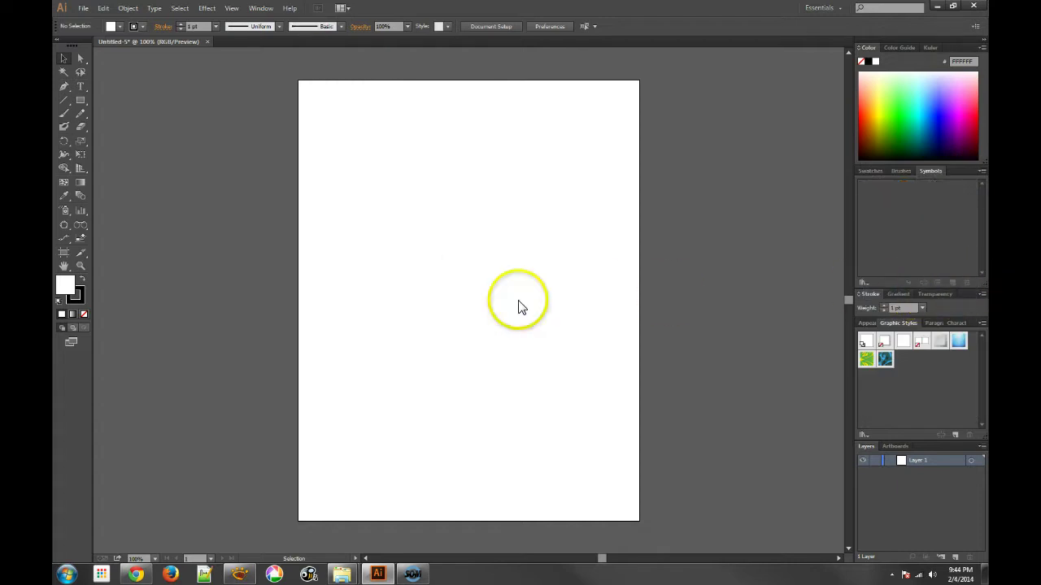
Delete all unused graphic styles, keeping only the default style.
left_click(982, 323)
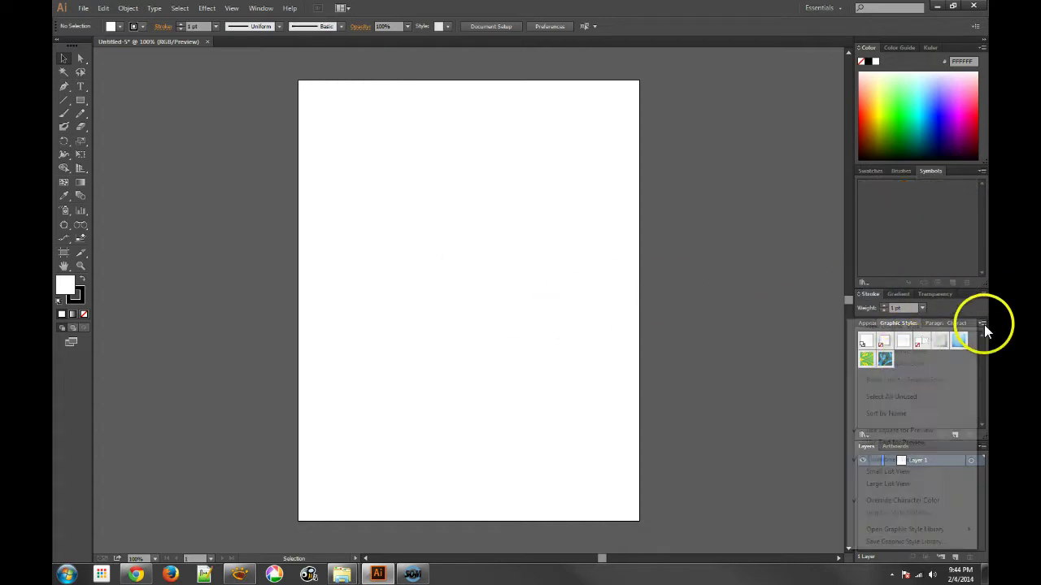
left_click(900, 396)
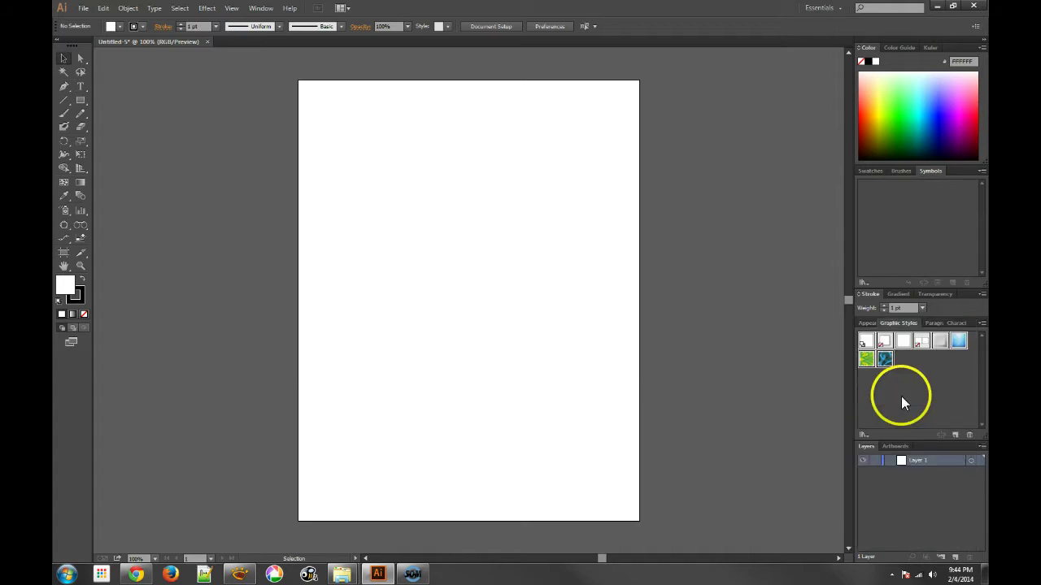
left_click(968, 435)
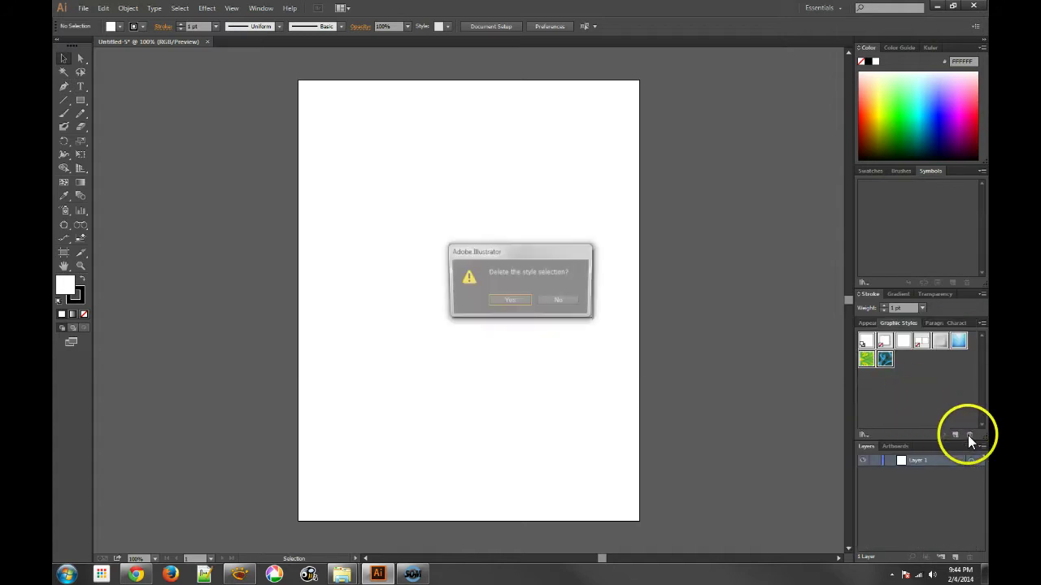
left_click(521, 298)
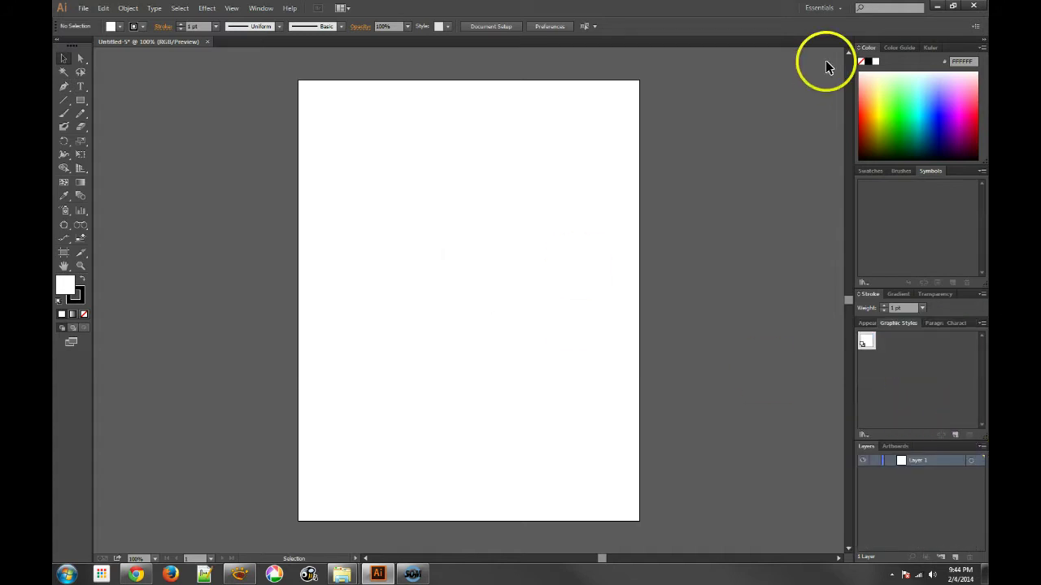
Show the Swatches panel with its few remaining basic swatches.
left_click(869, 172)
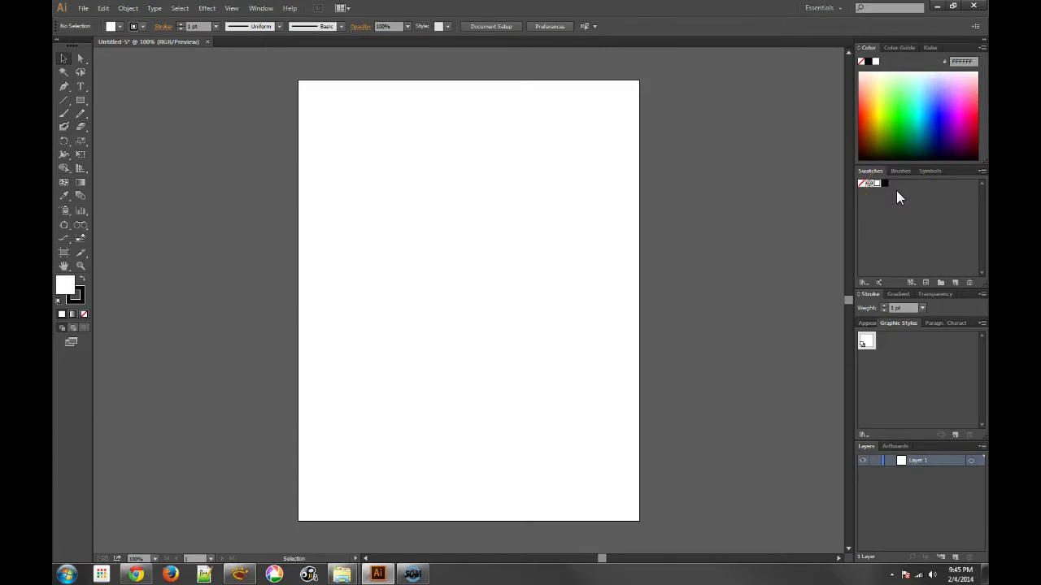
Save the document as my defaults.ai on the Desktop, replacing the existing file, with default options.
left_click(84, 8)
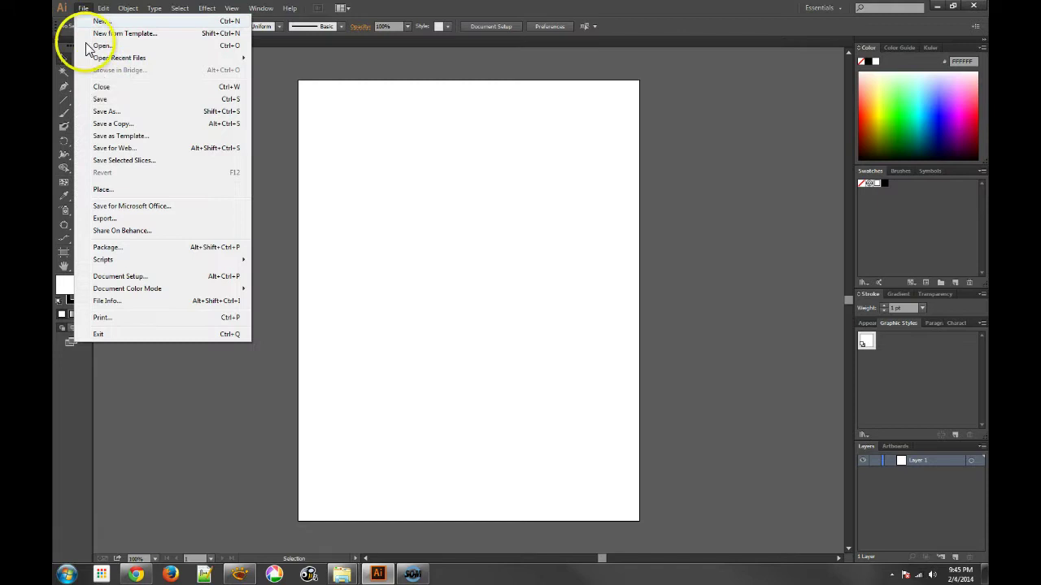
left_click(105, 112)
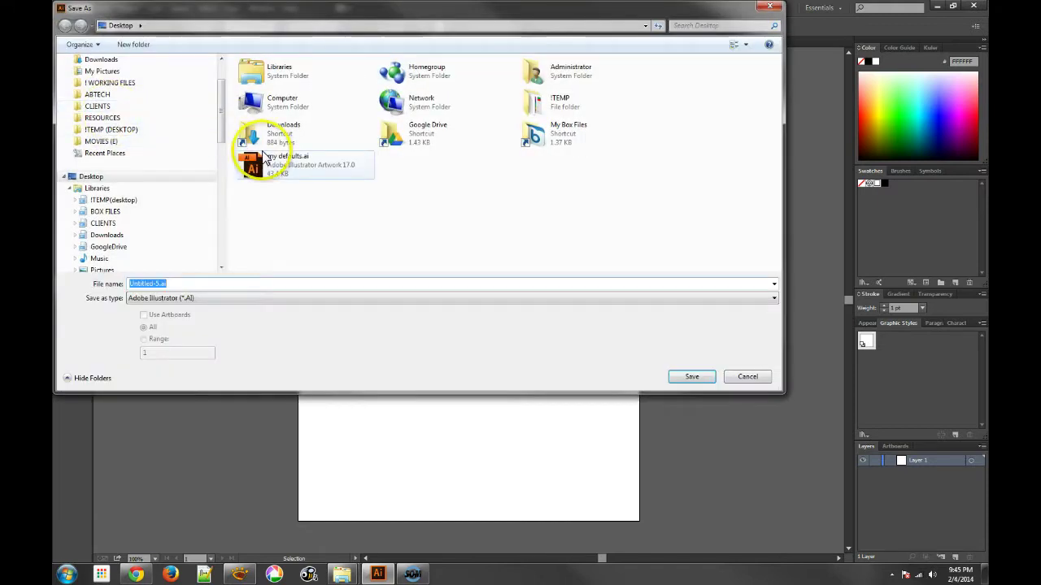
left_click(259, 165)
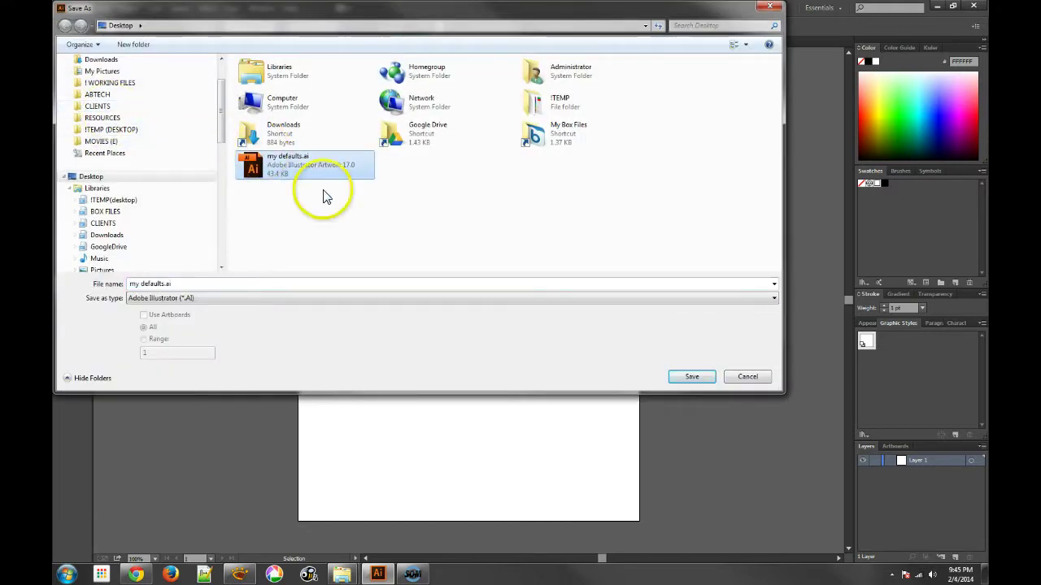
left_click(692, 378)
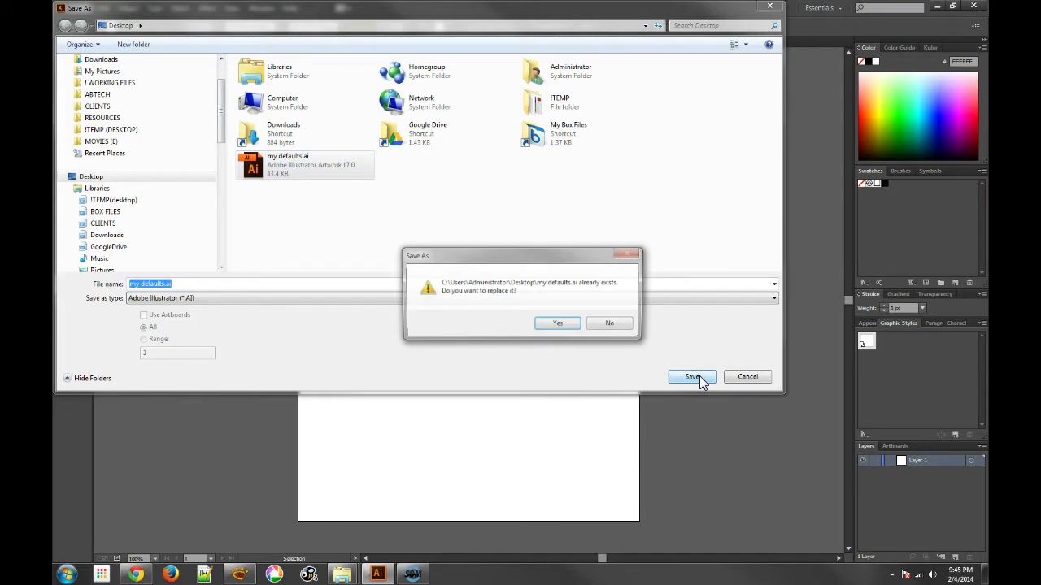
left_click(558, 325)
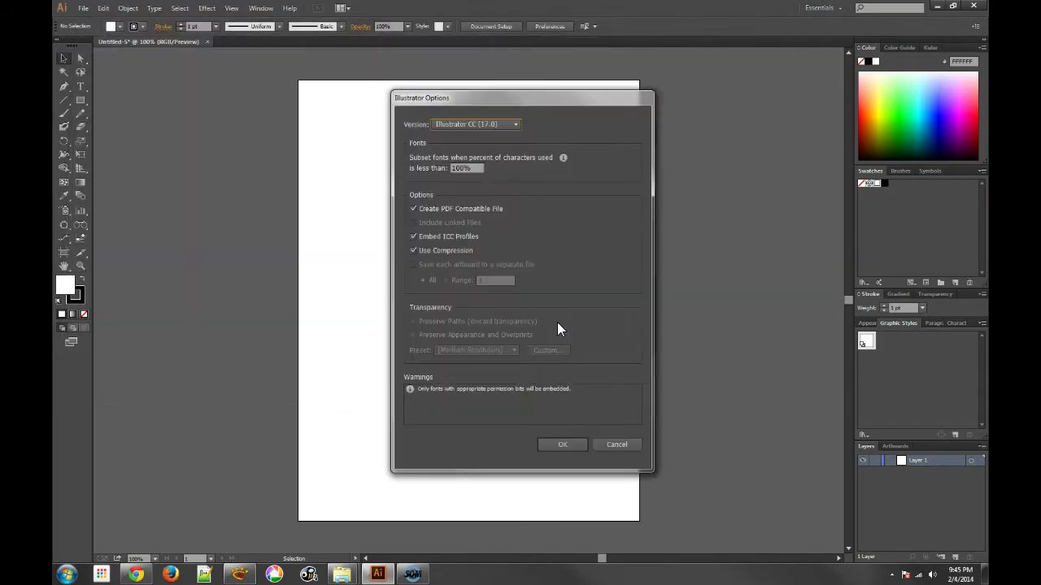
left_click(573, 443)
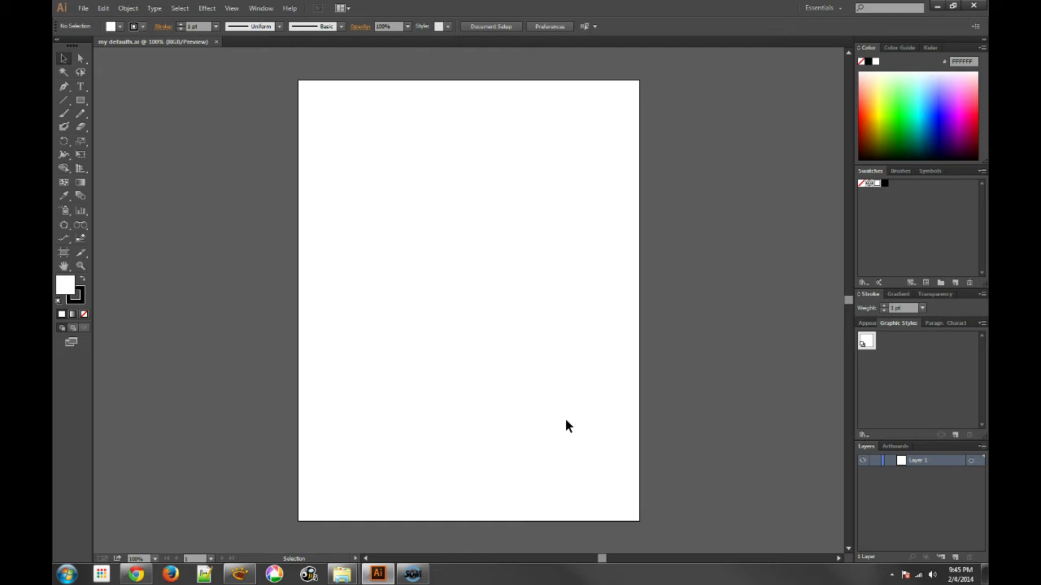
Close my defaults.ai and browse for a profile file from a new document's settings.
left_click(525, 330)
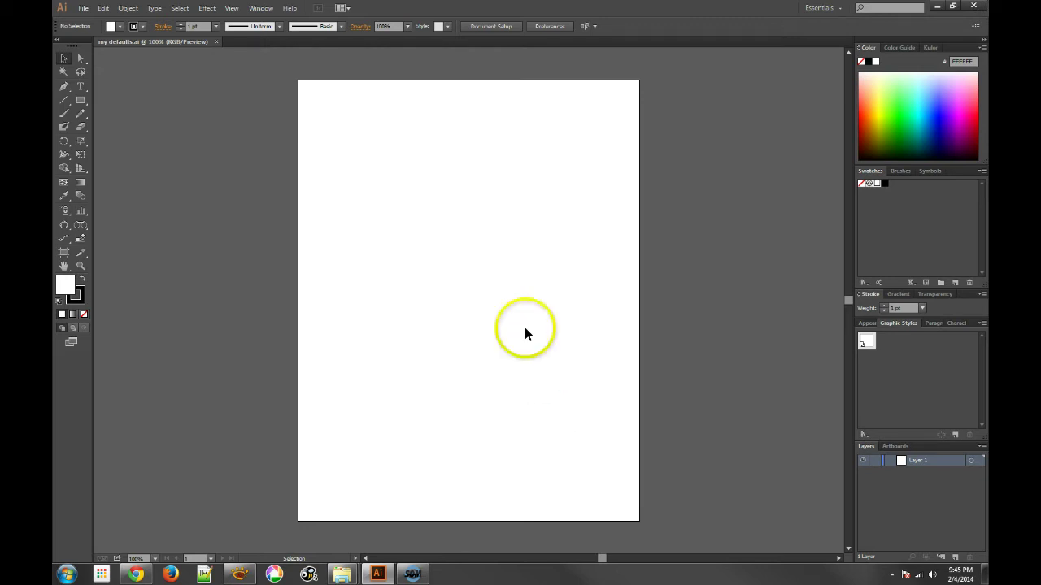
left_click(213, 41)
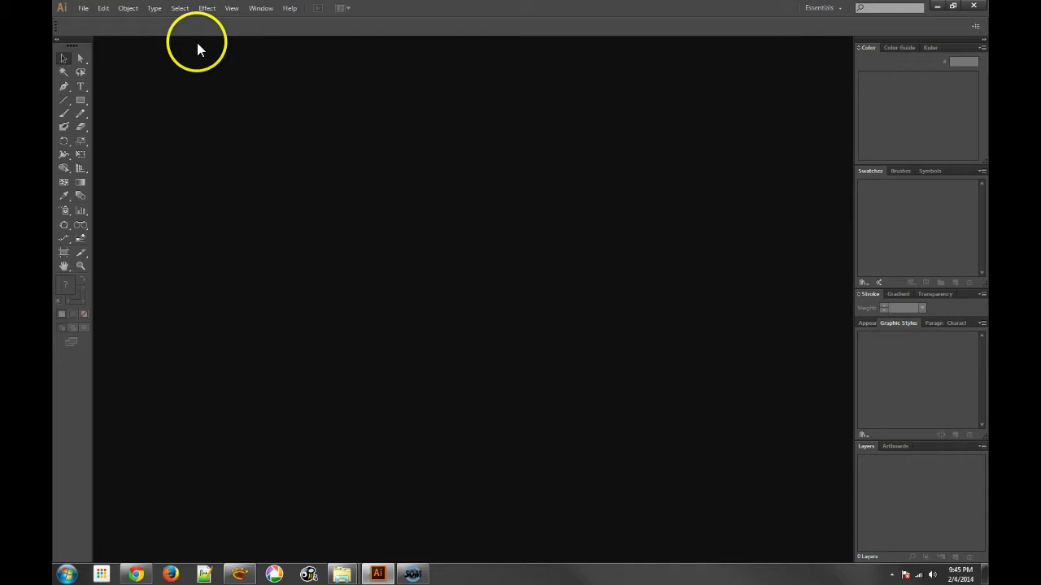
left_click(83, 9)
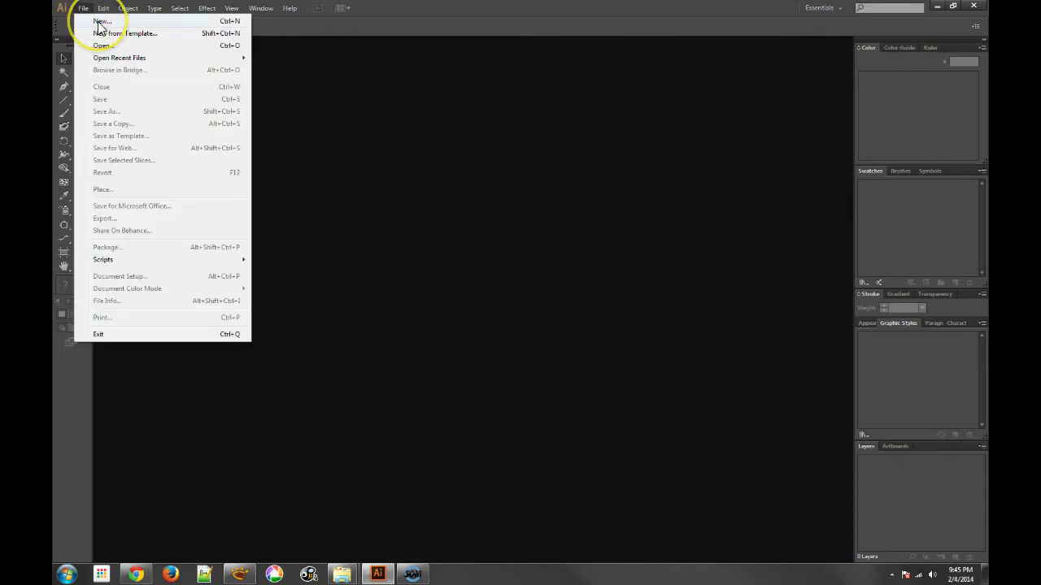
left_click(97, 20)
left_click(429, 164)
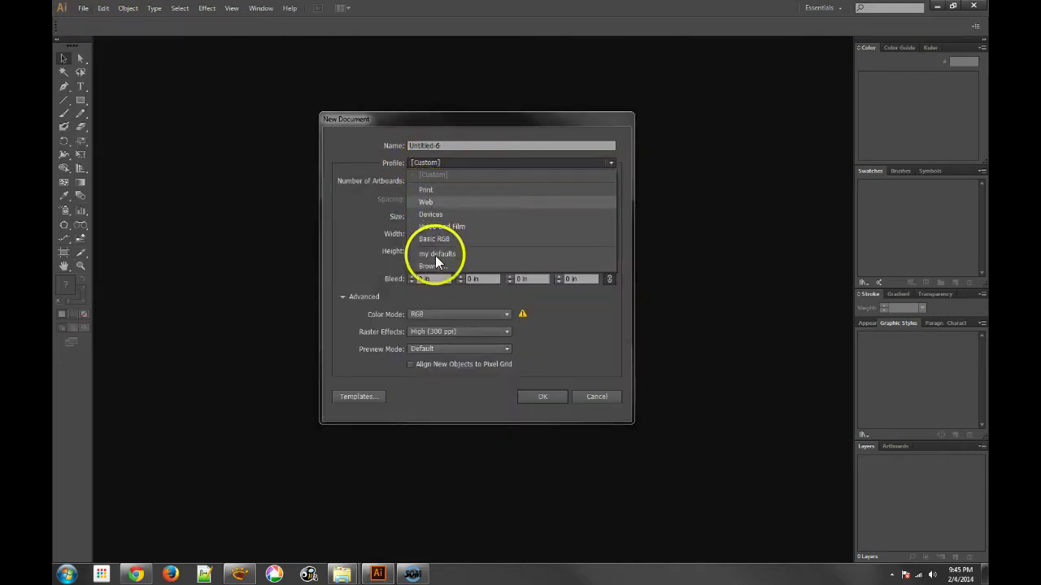
left_click(428, 266)
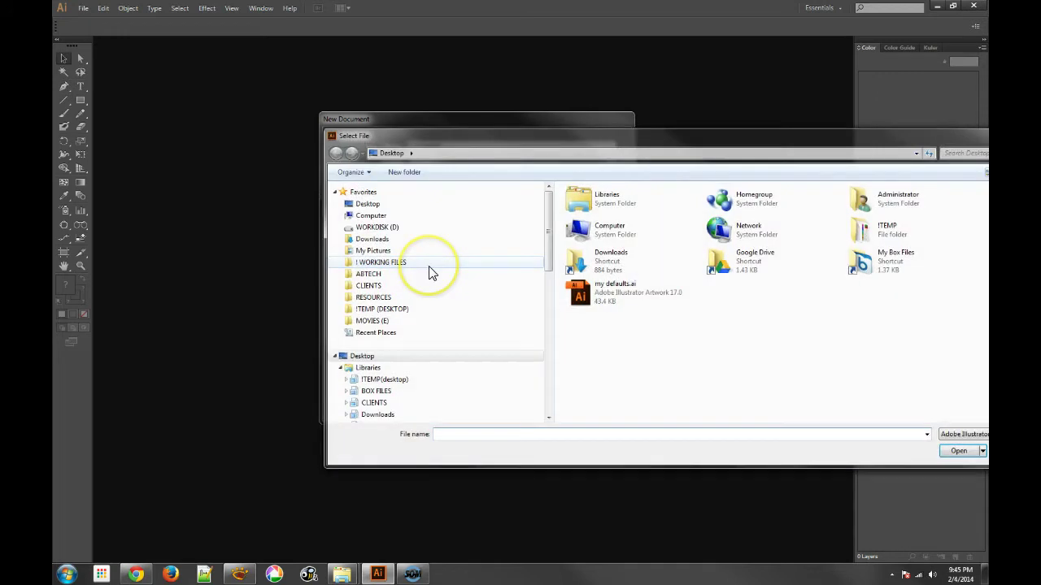
Copy the my defaults.ai file from the Desktop in the Select File dialog.
left_click(591, 299)
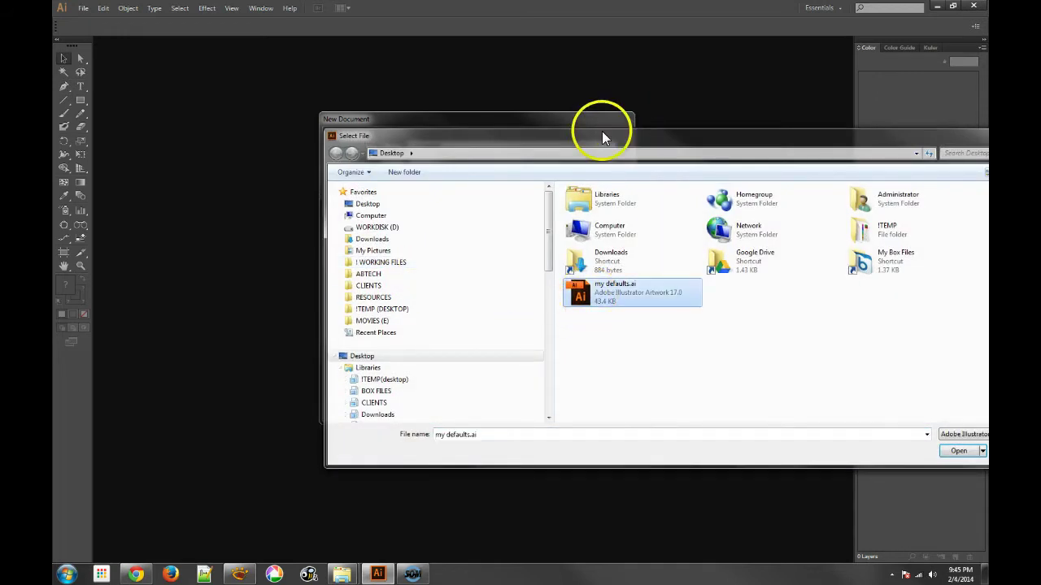
left_click_drag(602, 131, 452, 62)
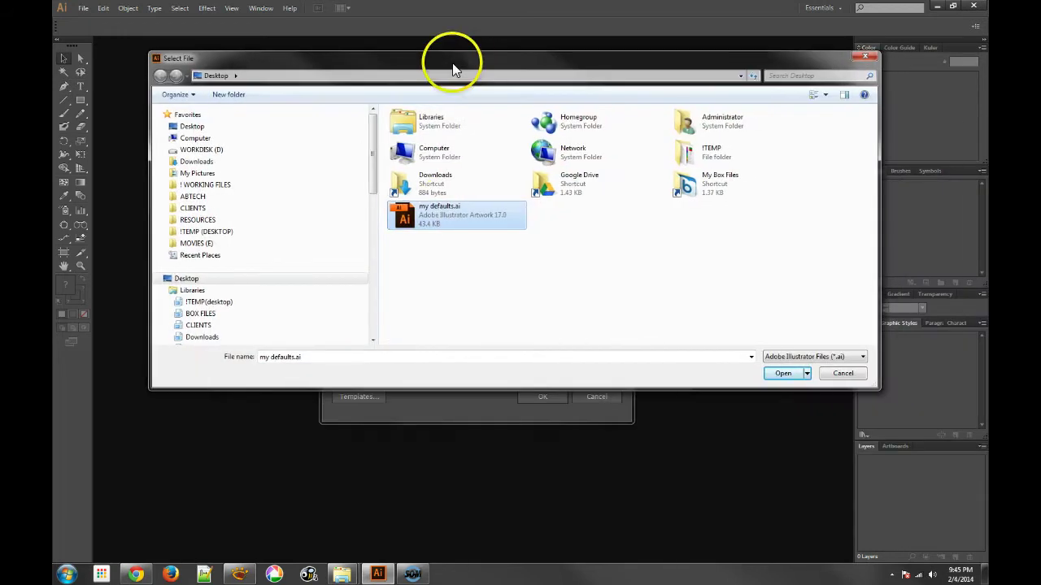
right_click(405, 217)
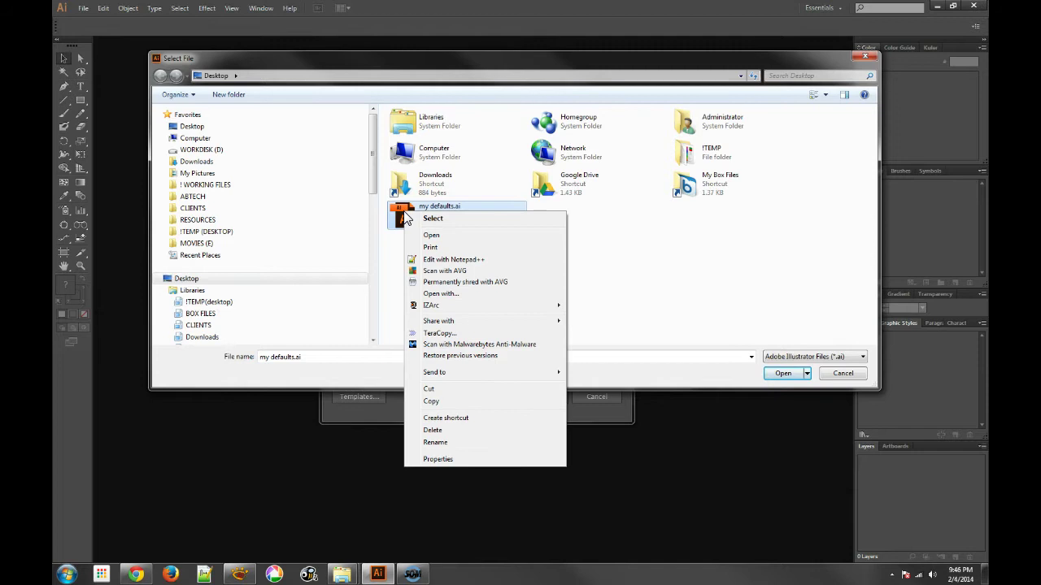
left_click(436, 403)
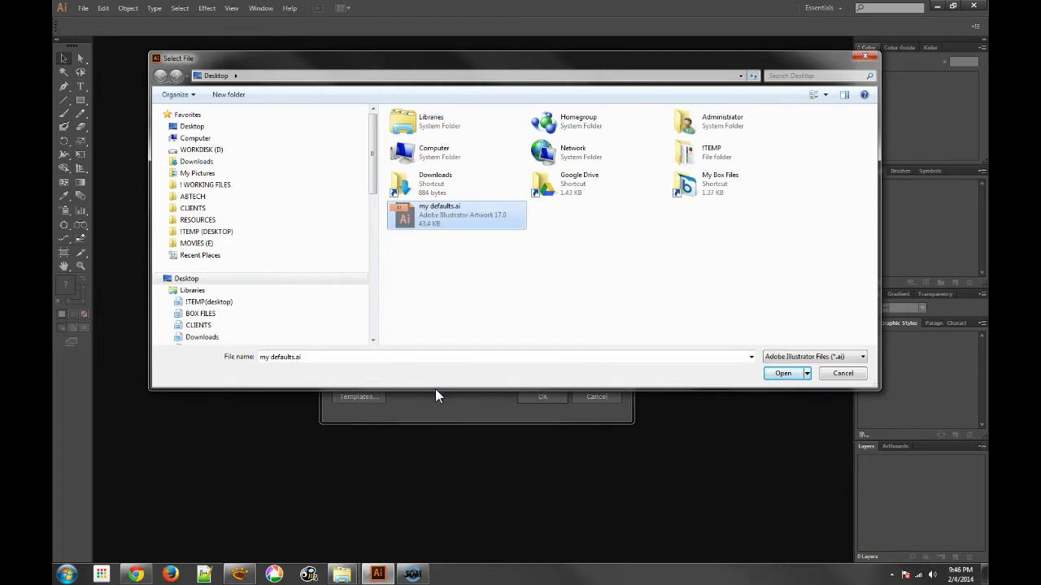
Reopen the profile file browser and select my defaults.ai on the Desktop.
left_click(843, 373)
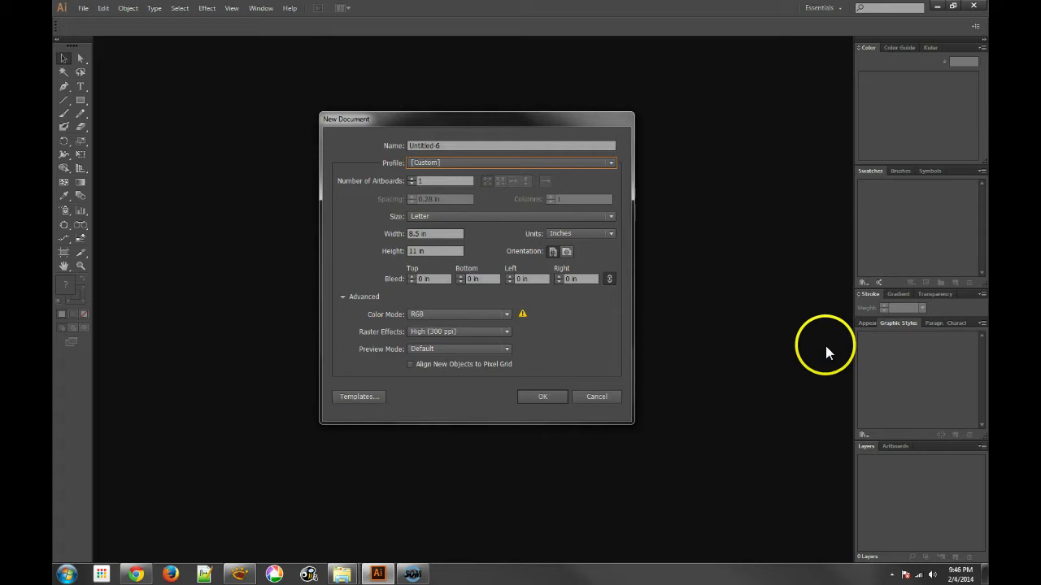
left_click(442, 162)
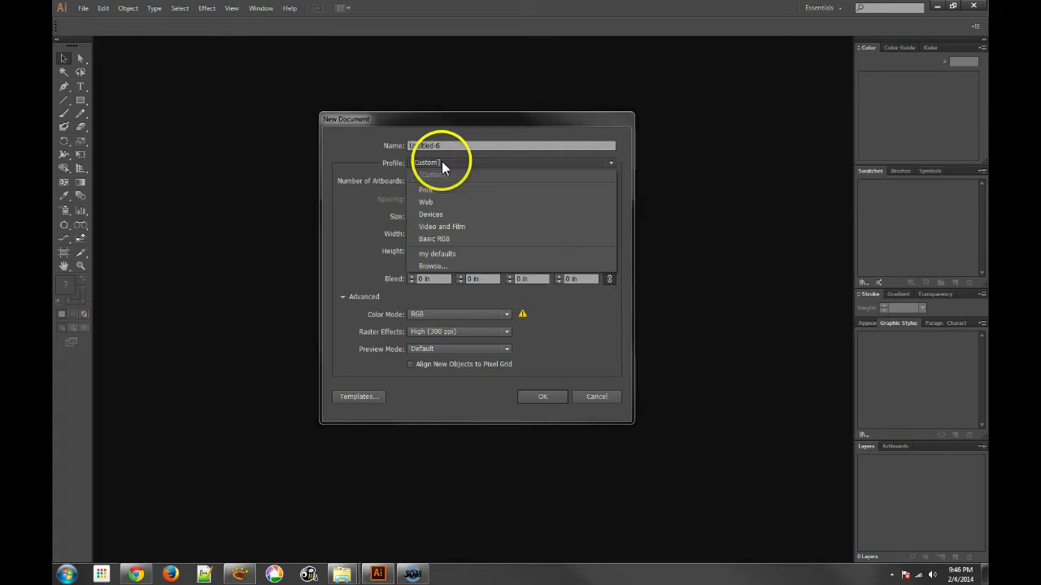
left_click(435, 266)
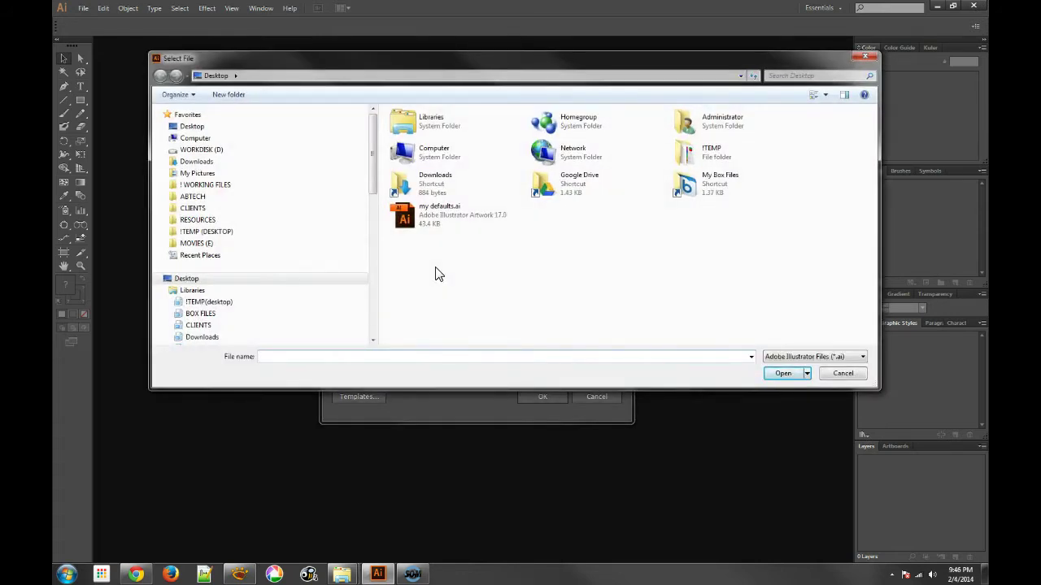
left_click(740, 76)
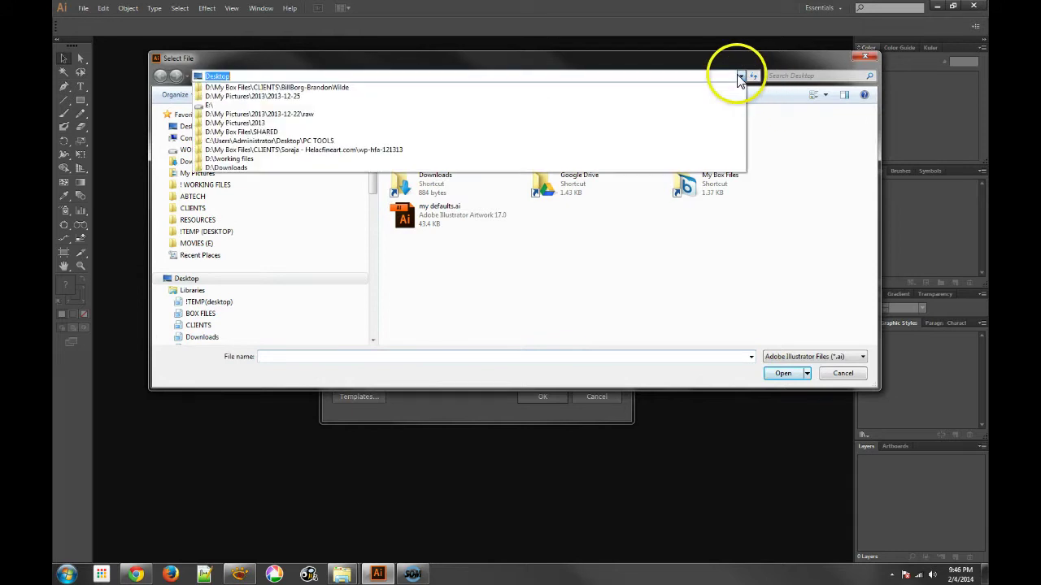
left_click(485, 300)
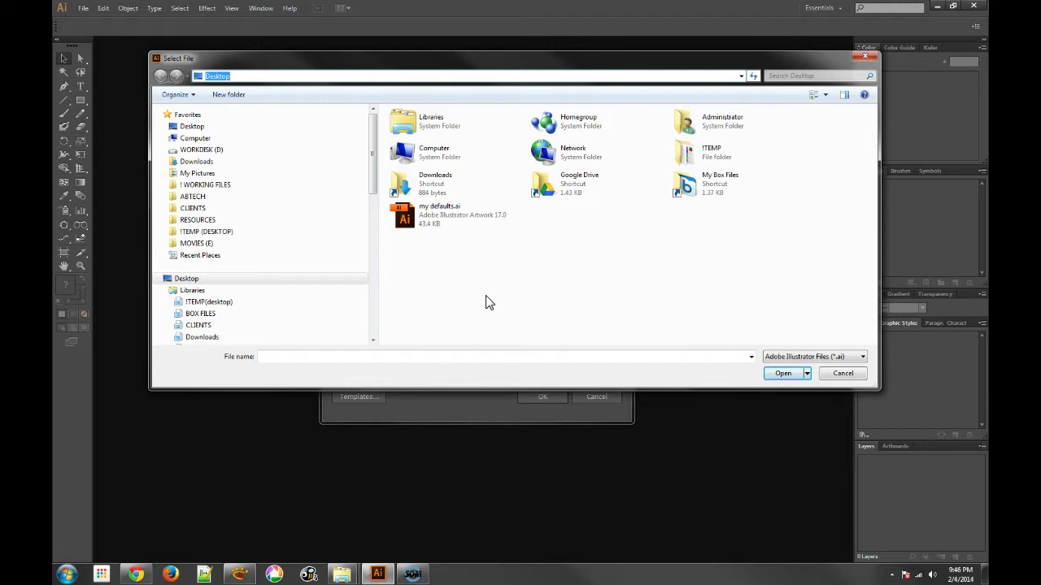
left_click(488, 299)
left_click(404, 219)
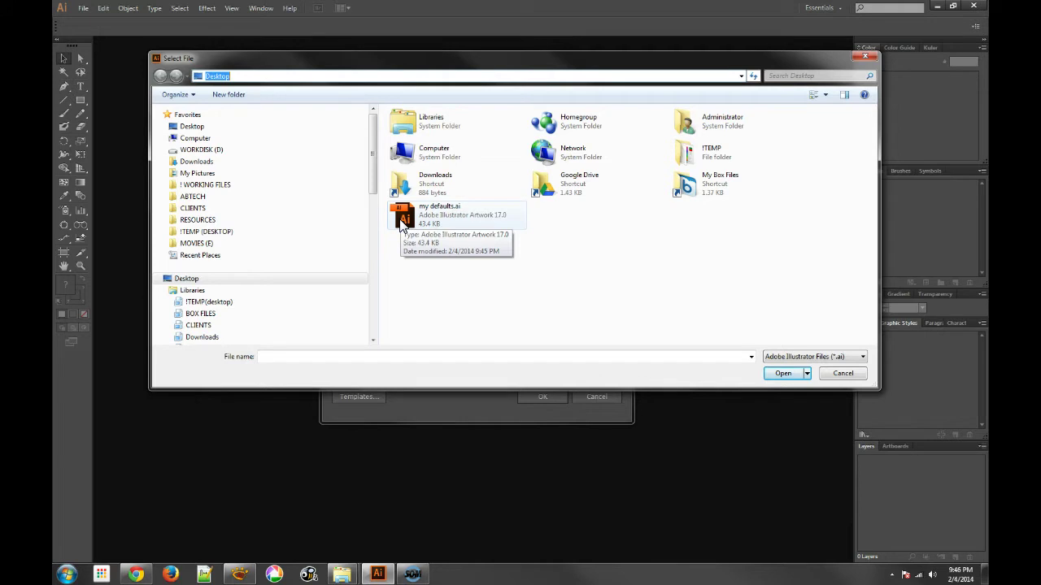
left_click(404, 221)
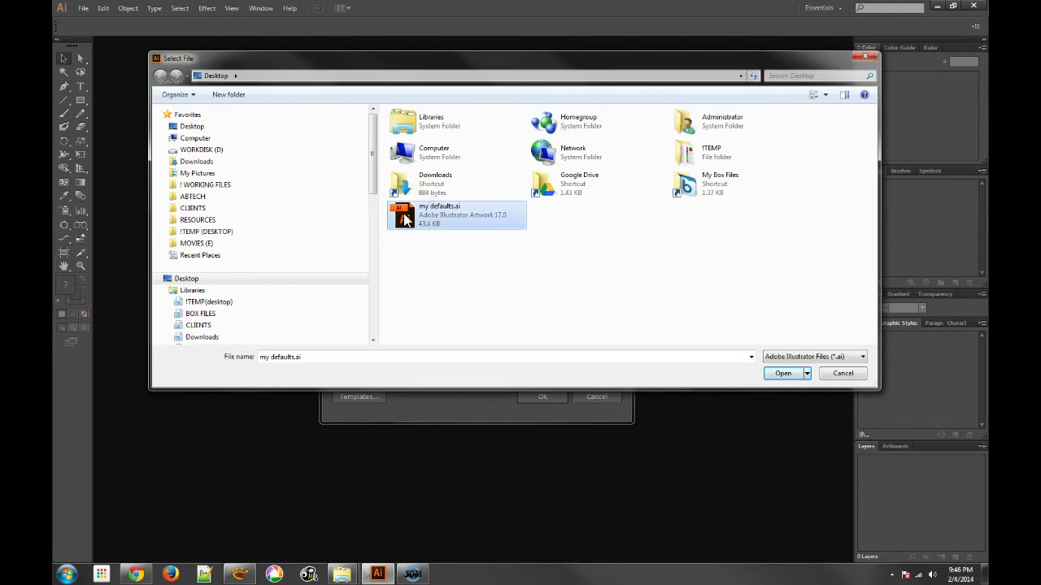
Move my defaults.ai into the RESOURCES folder and load it as the document profile.
right_click(404, 219)
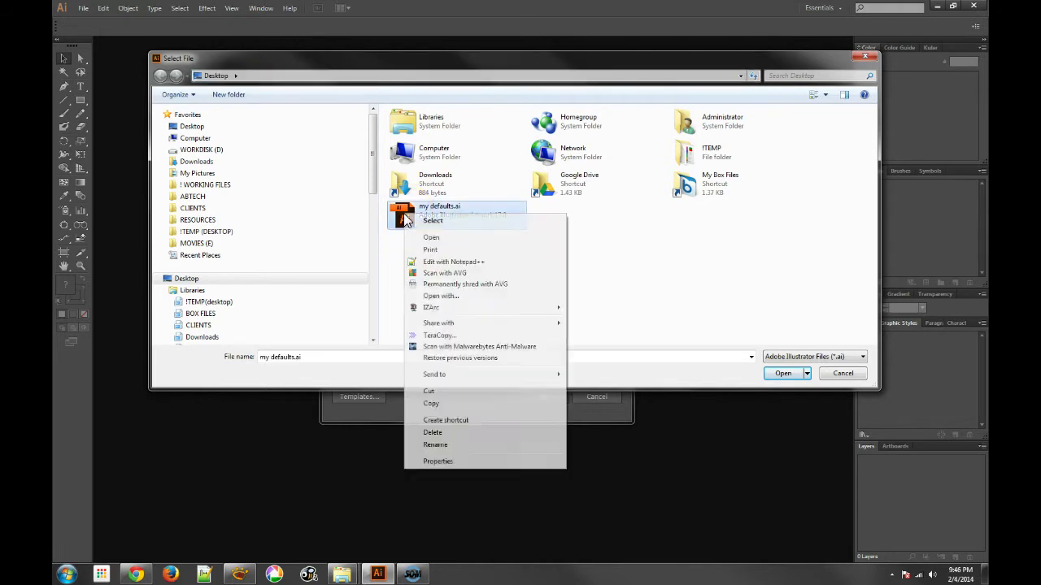
left_click(434, 394)
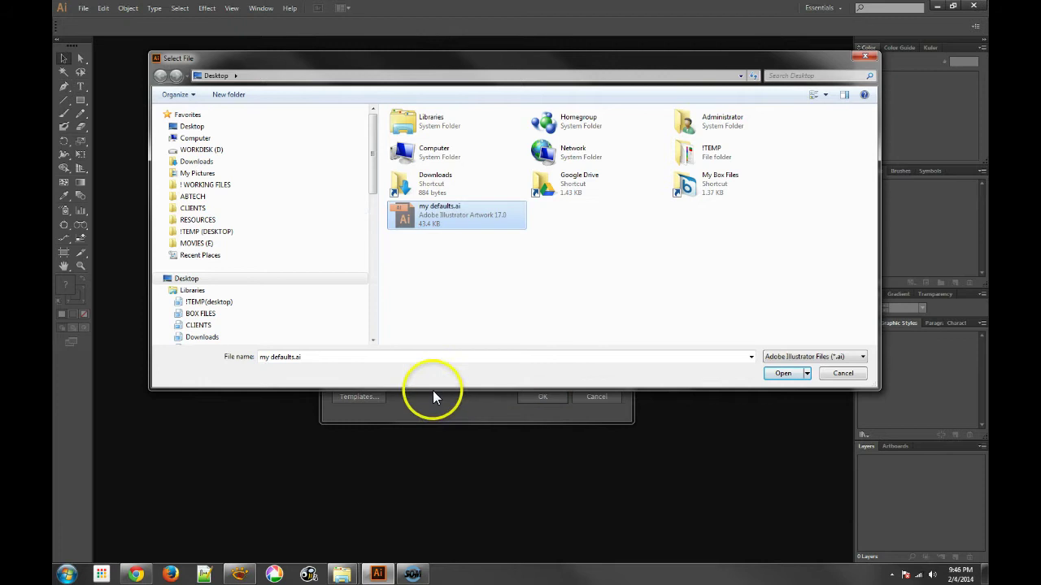
left_click(198, 220)
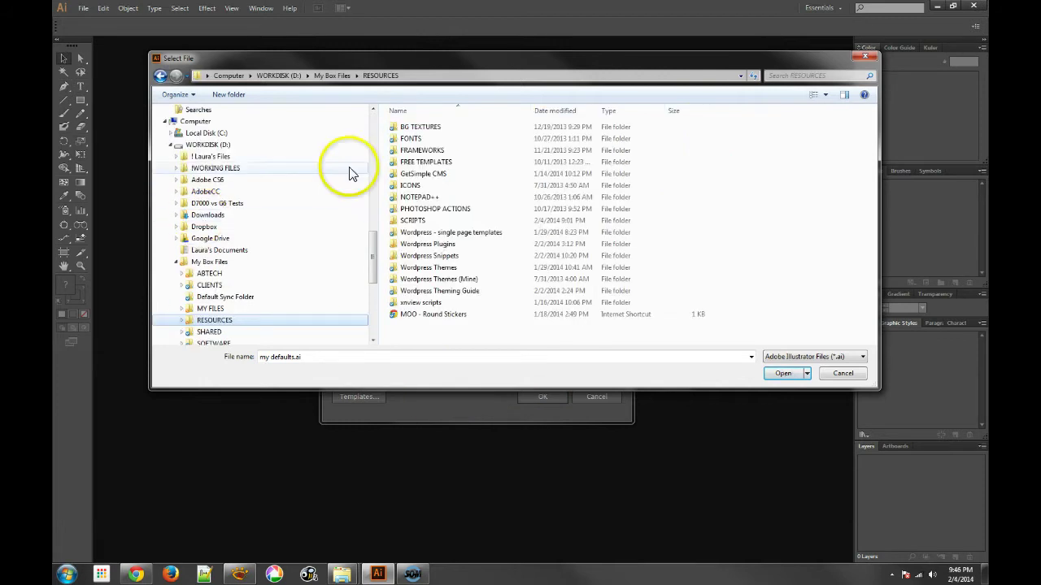
right_click(458, 337)
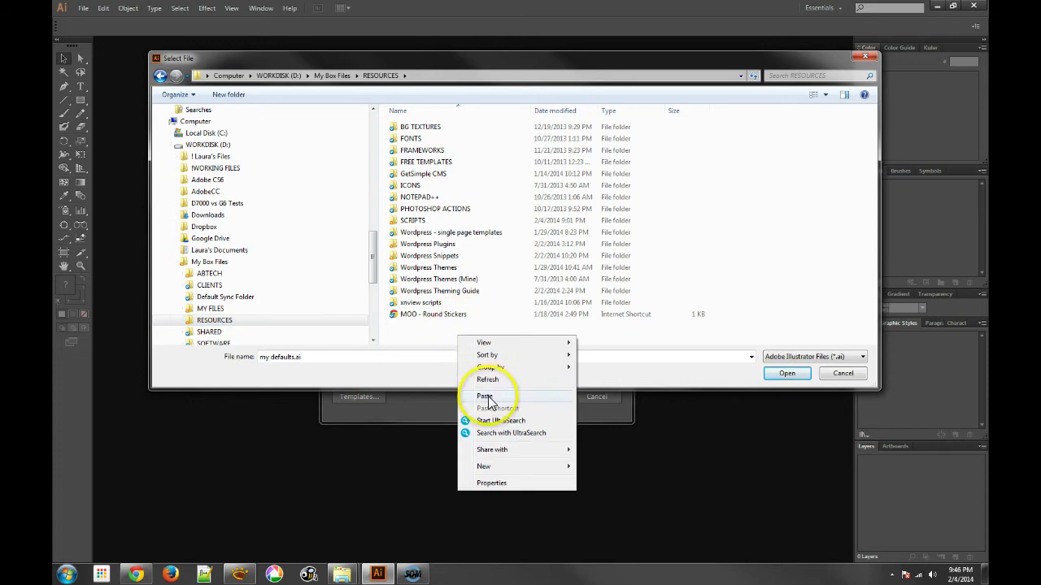
left_click(486, 397)
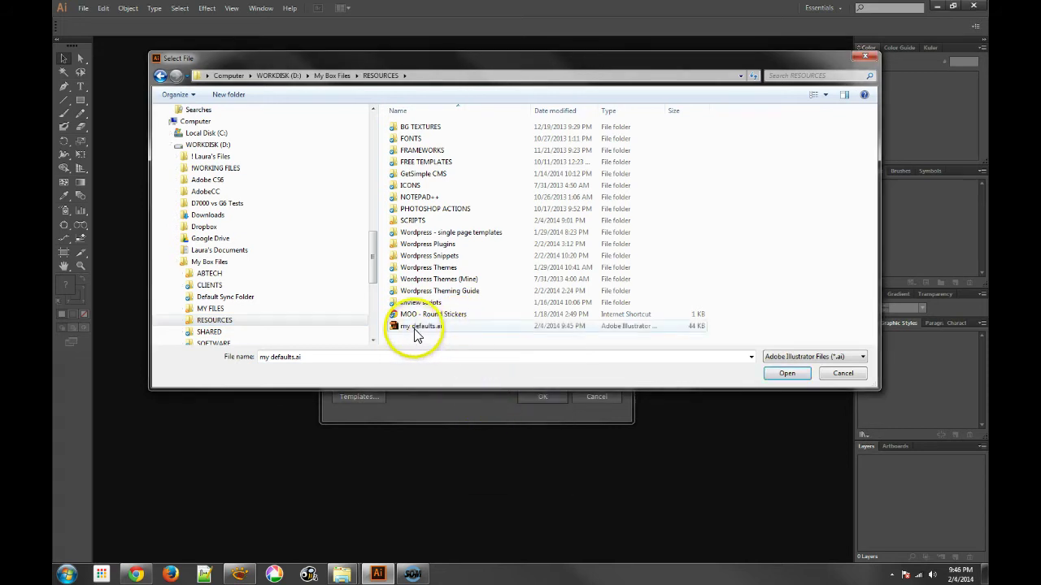
left_click(404, 327)
left_click(785, 376)
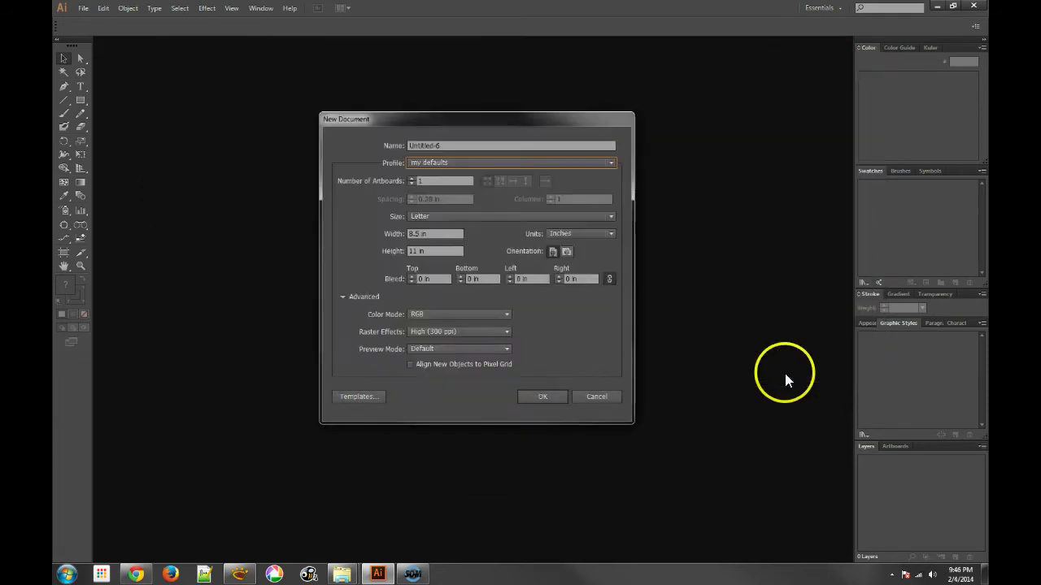
Create a new document with the my defaults profile kept selected in New Document settings.
left_click_drag(491, 117, 428, 72)
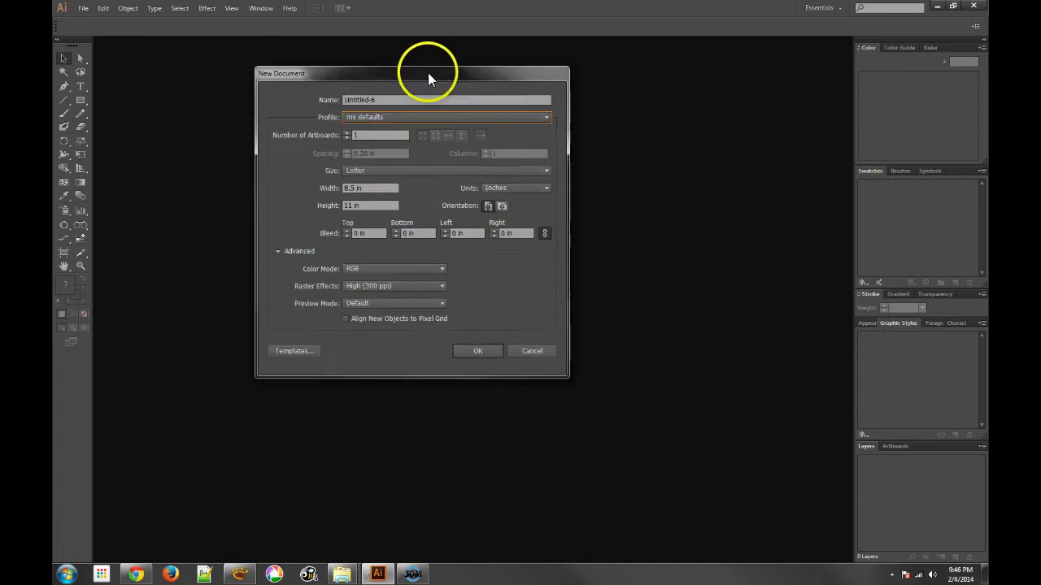
left_click(380, 119)
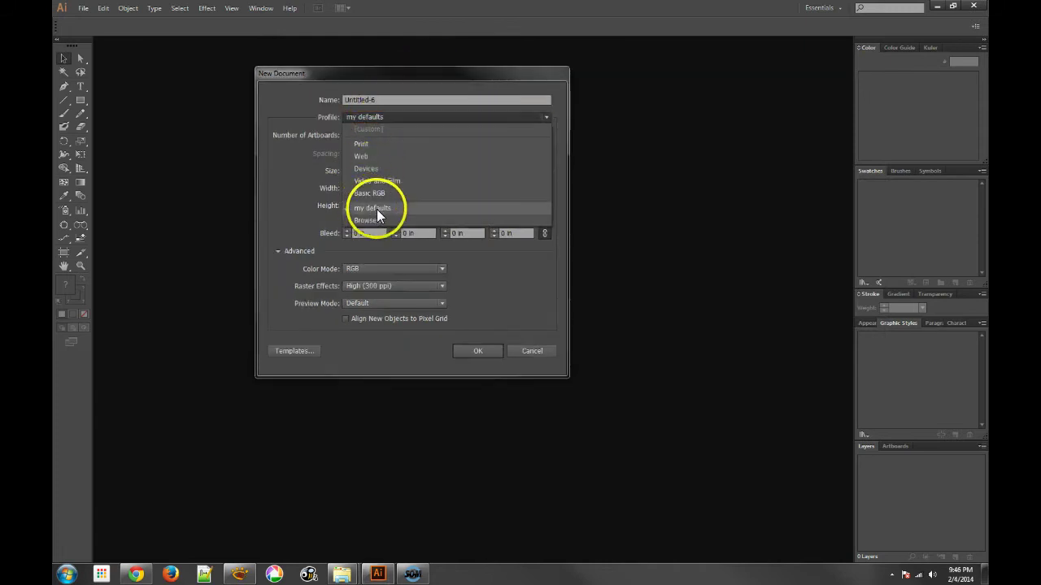
left_click(377, 118)
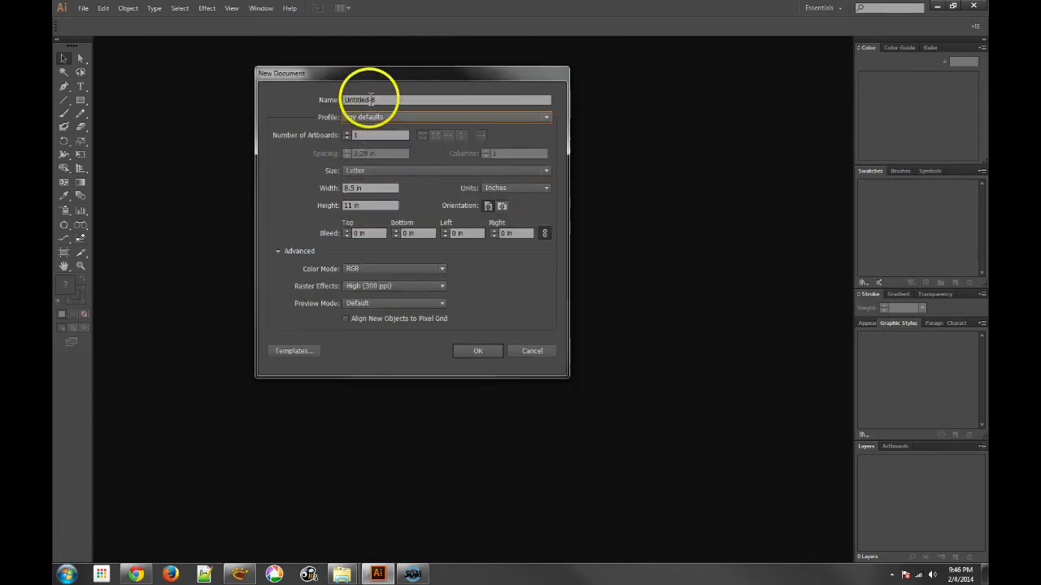
left_click(481, 349)
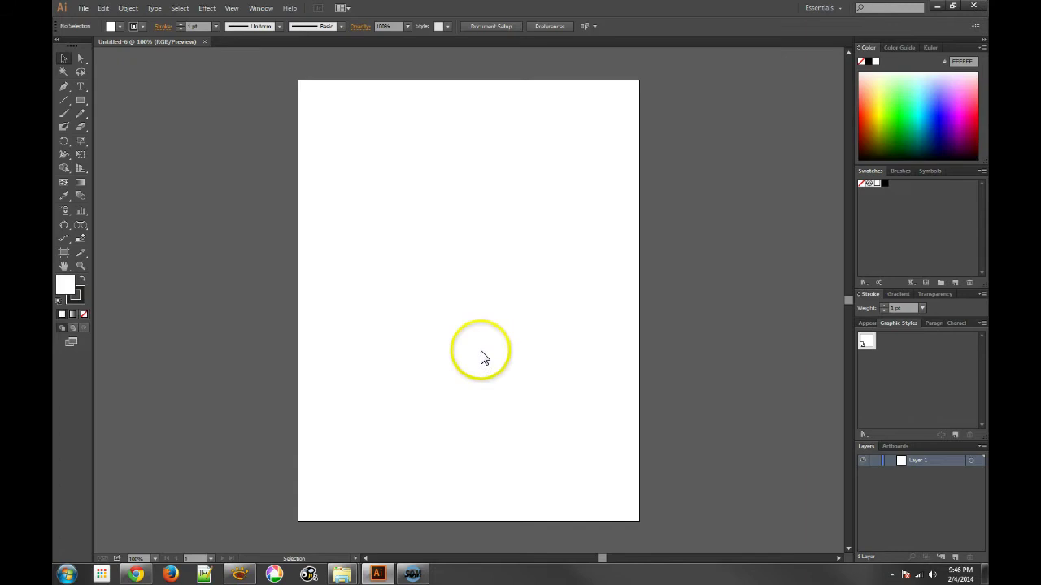
Close Untitled-6 and create Untitled-7, confirming the profile still defaults to my defaults.
left_click(206, 42)
left_click(82, 8)
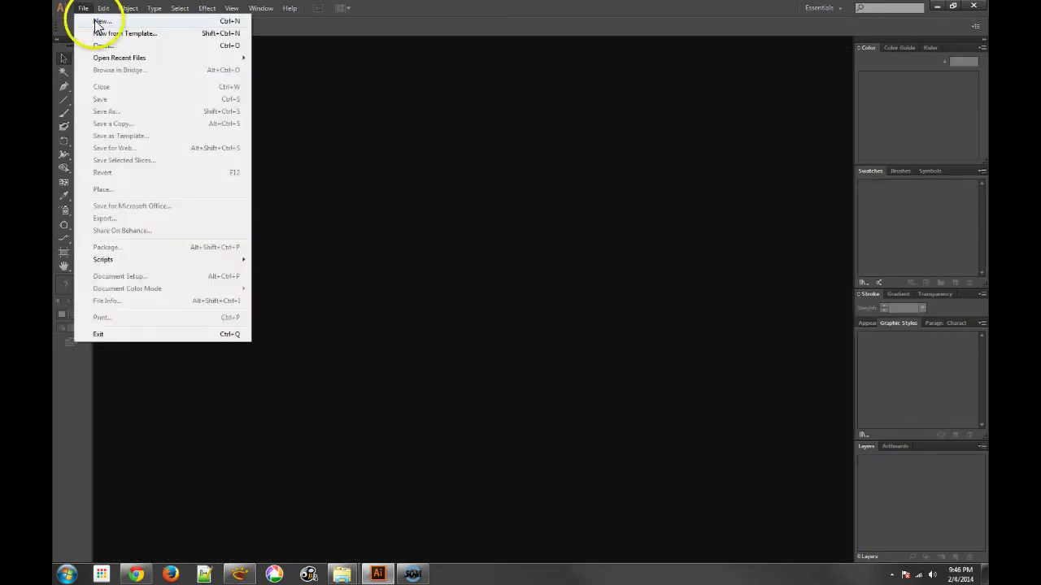
left_click(98, 21)
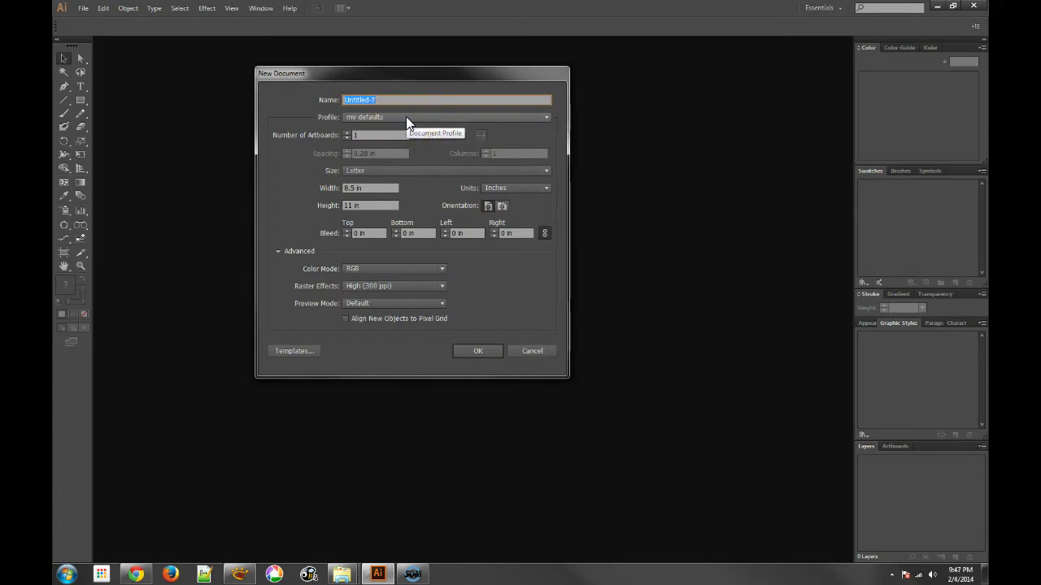
left_click(478, 354)
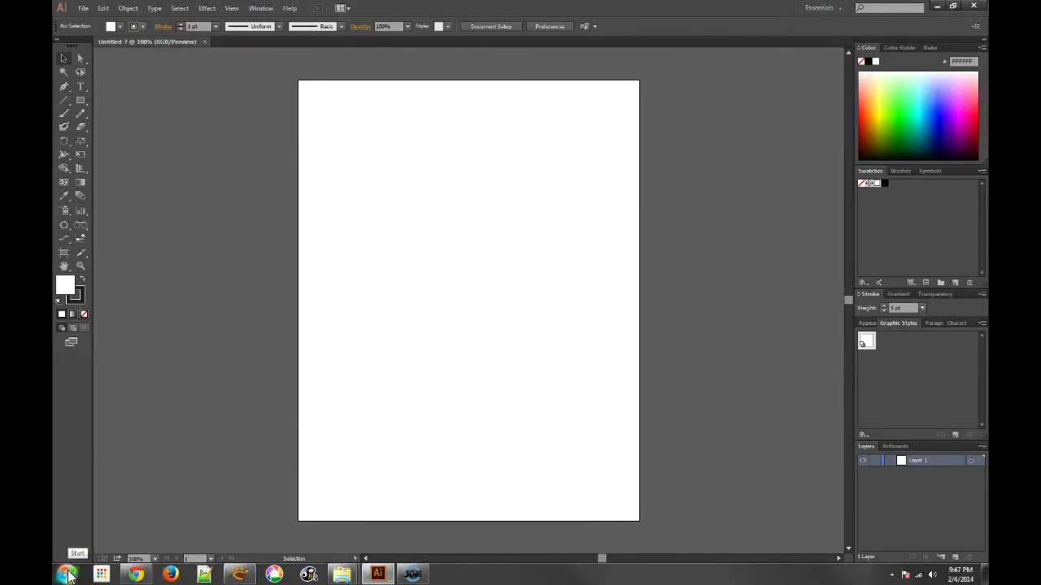
Minimize Illustrator and launch an UltraSearch search of the Local Disk (C:) drive.
left_click(935, 8)
left_click(772, 78)
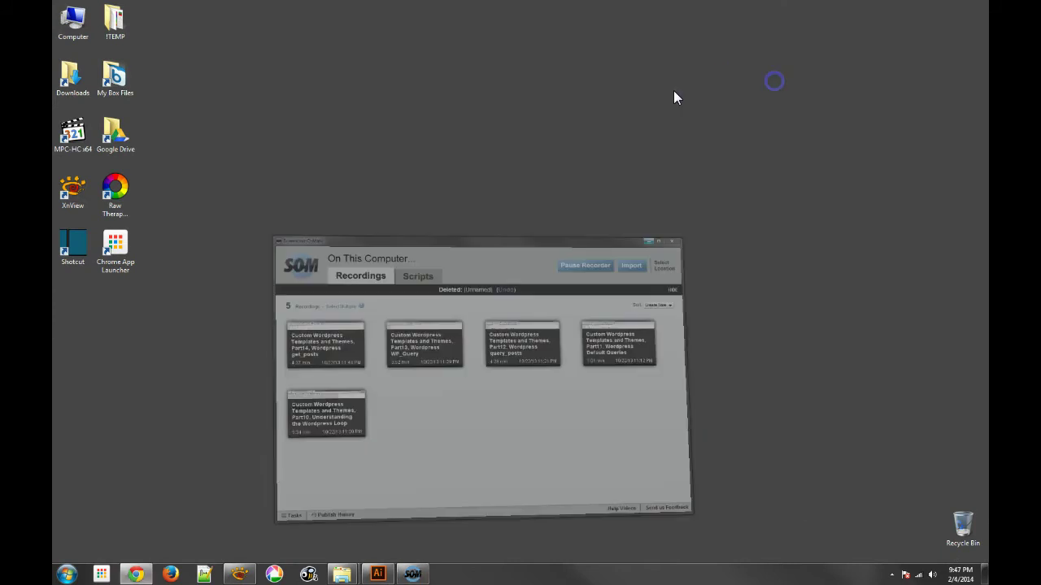
double_click(72, 21)
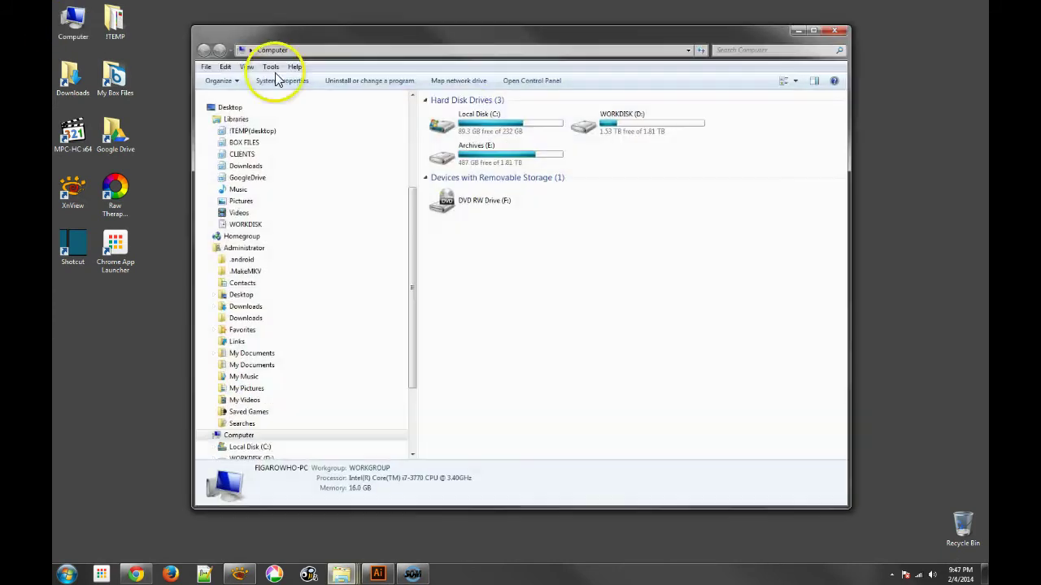
left_click(480, 118)
right_click(479, 116)
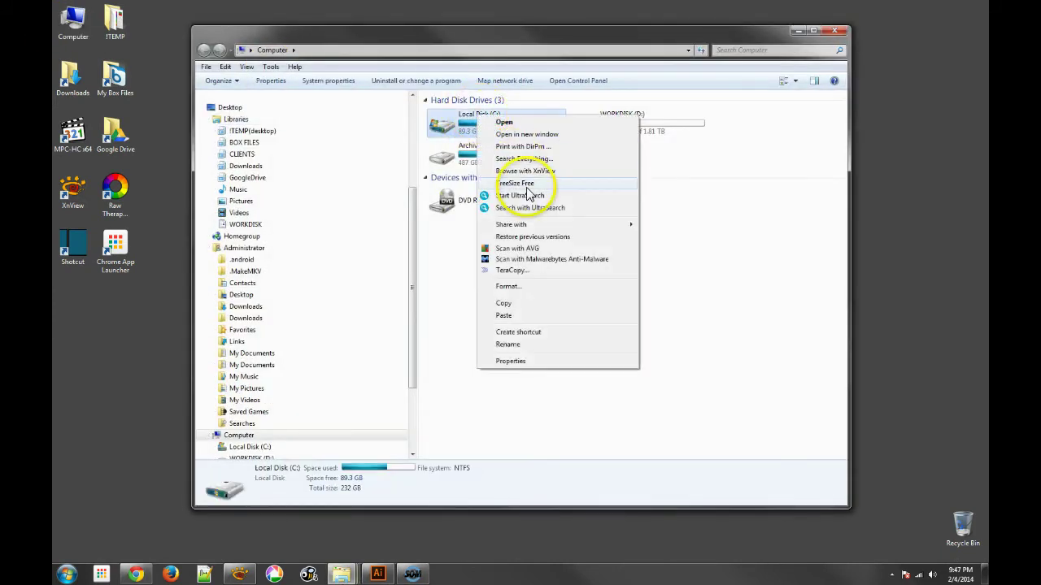
left_click(526, 207)
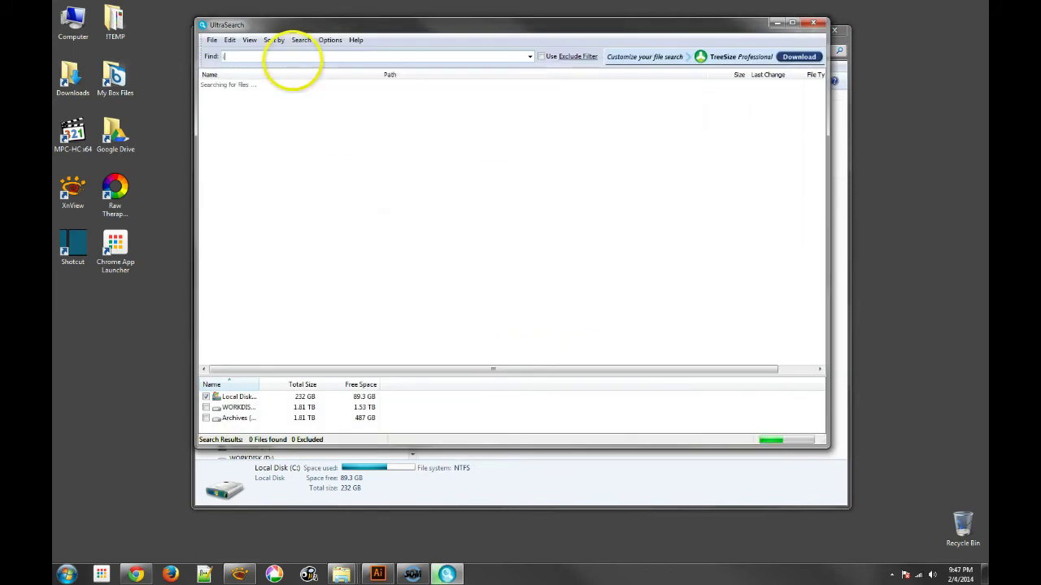
Search for 'illustrator preferences', then pick the Adobe Illustrator Prefs result from earlier searches.
type("llust")
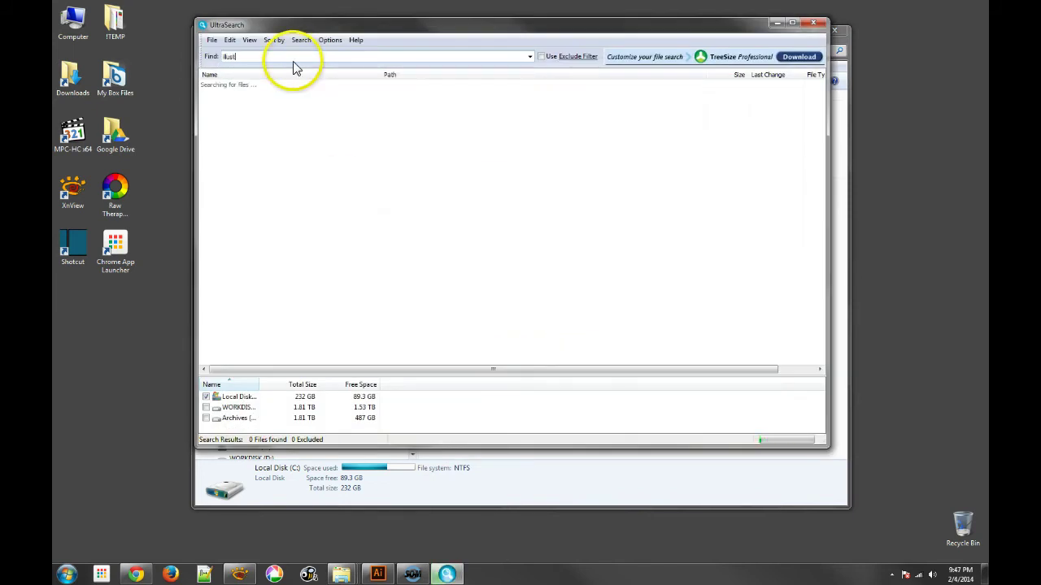
type("rator preferenc")
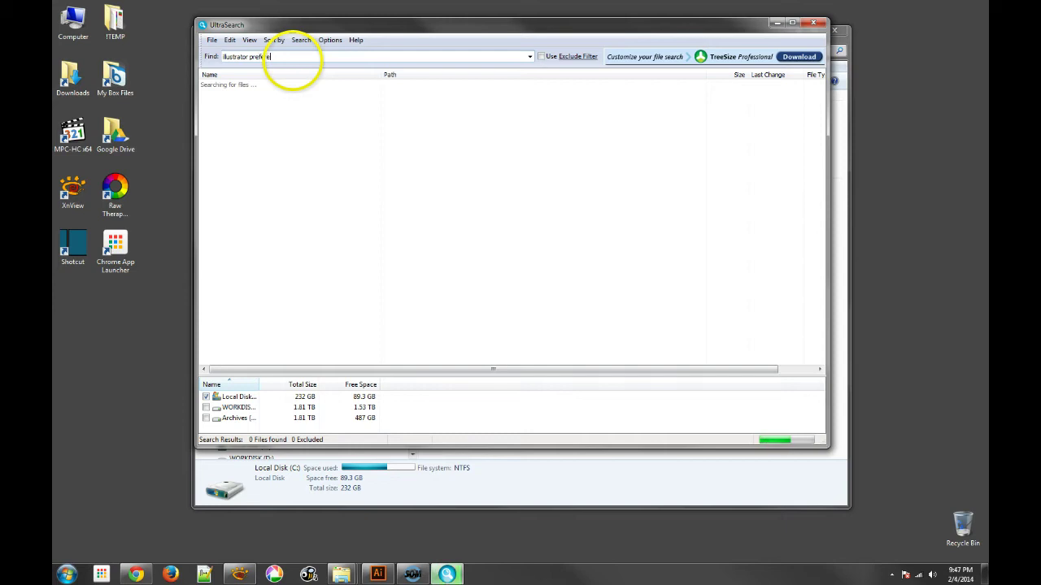
type("e")
key("Return")
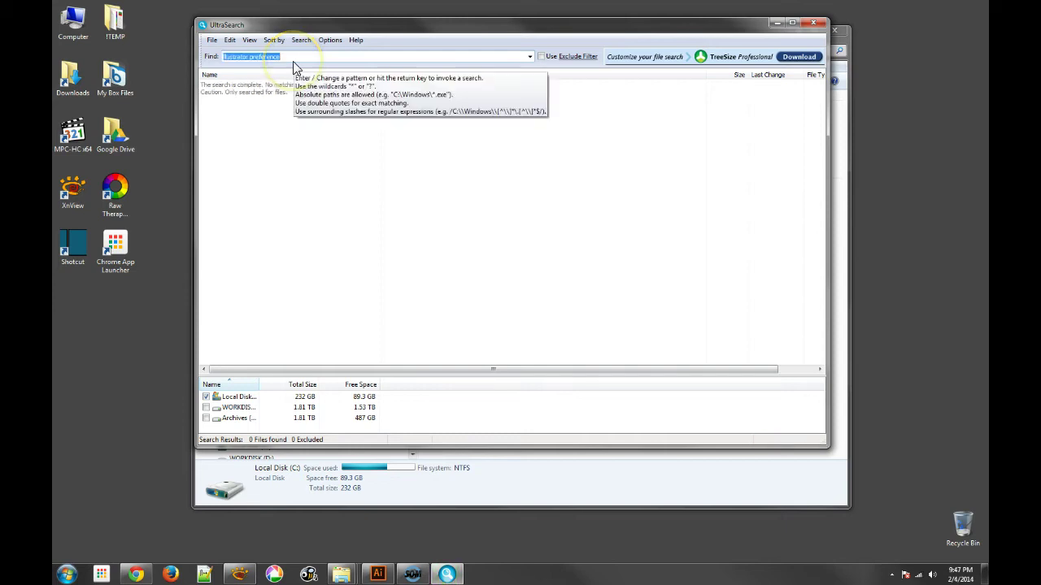
left_click(300, 57)
type("s")
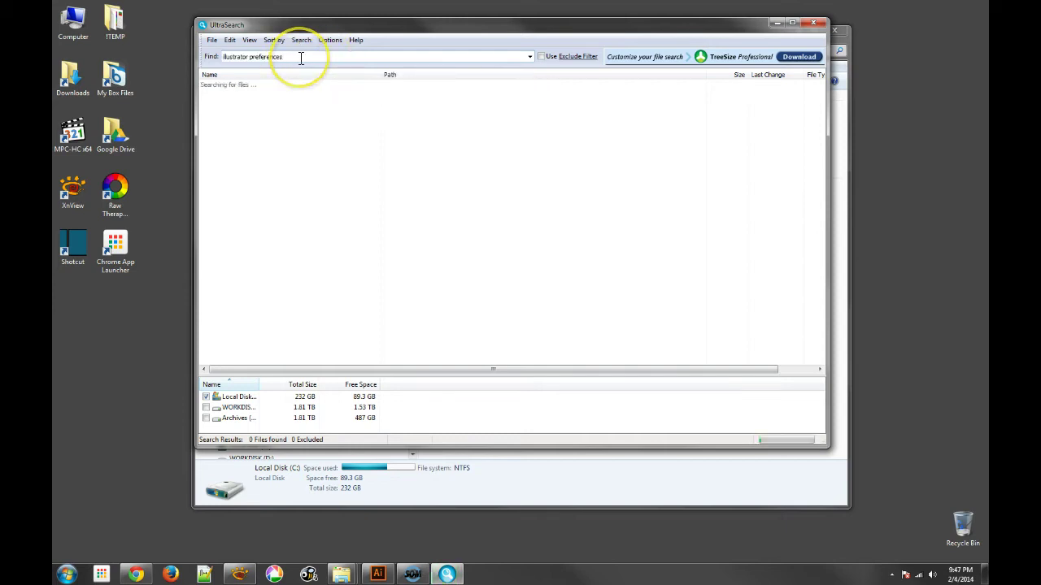
key("Return")
left_click(251, 57)
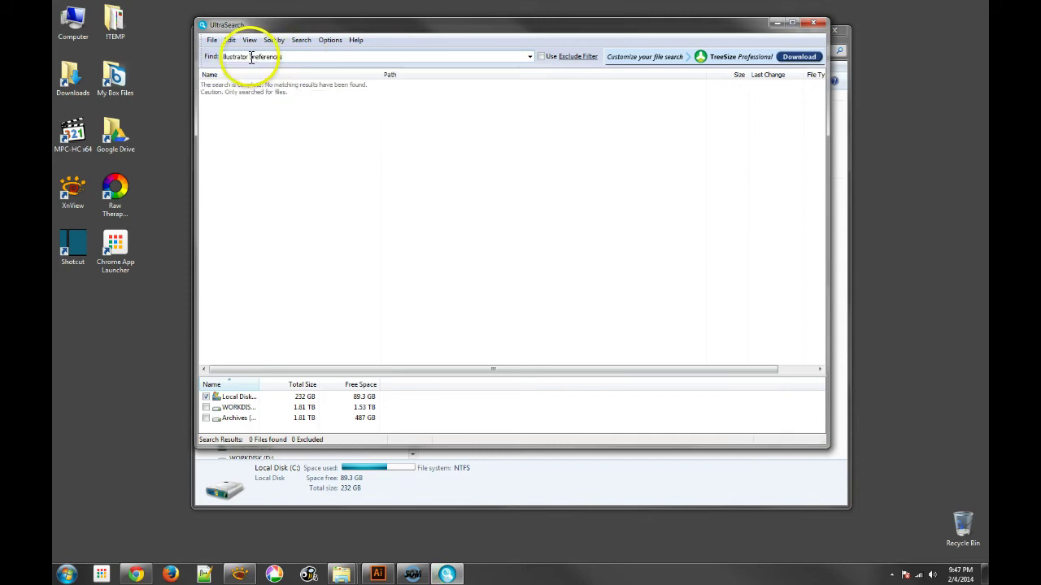
double_click(251, 56)
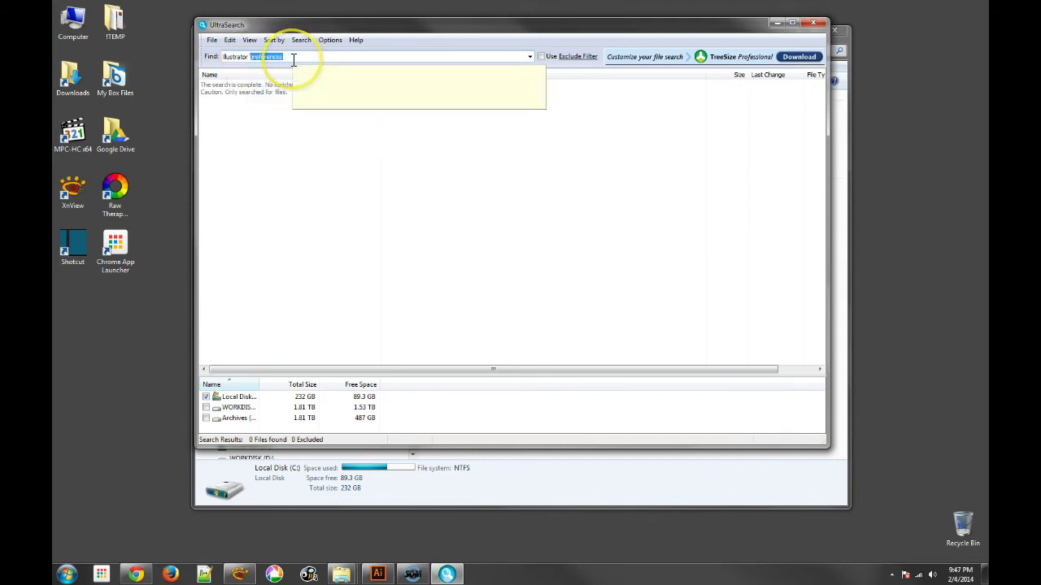
type("p")
left_click(530, 57)
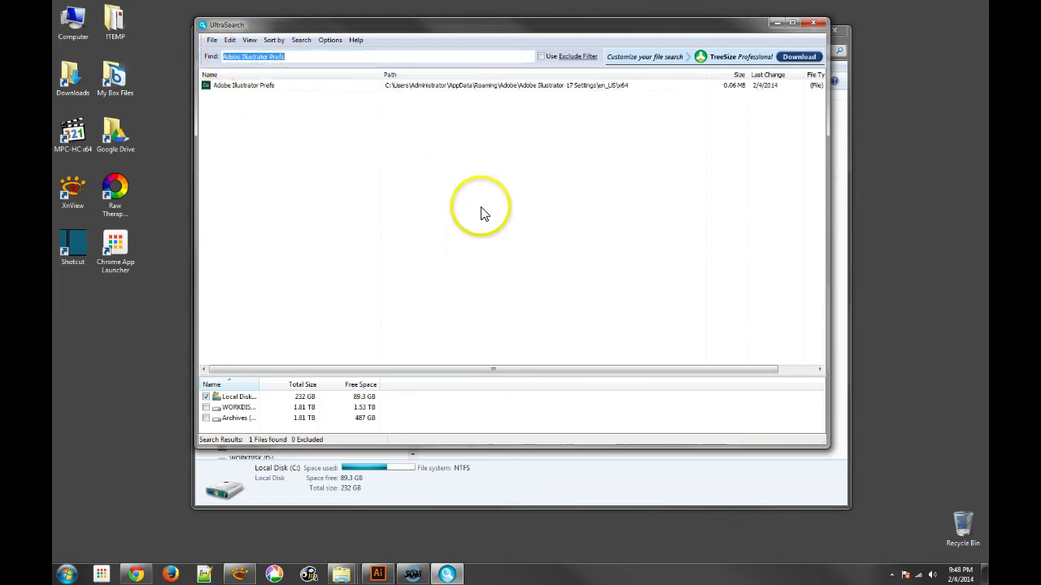
left_click(537, 85)
Open the Prefs file's folder, view its path, and browse into New Document Profiles.
right_click(537, 85)
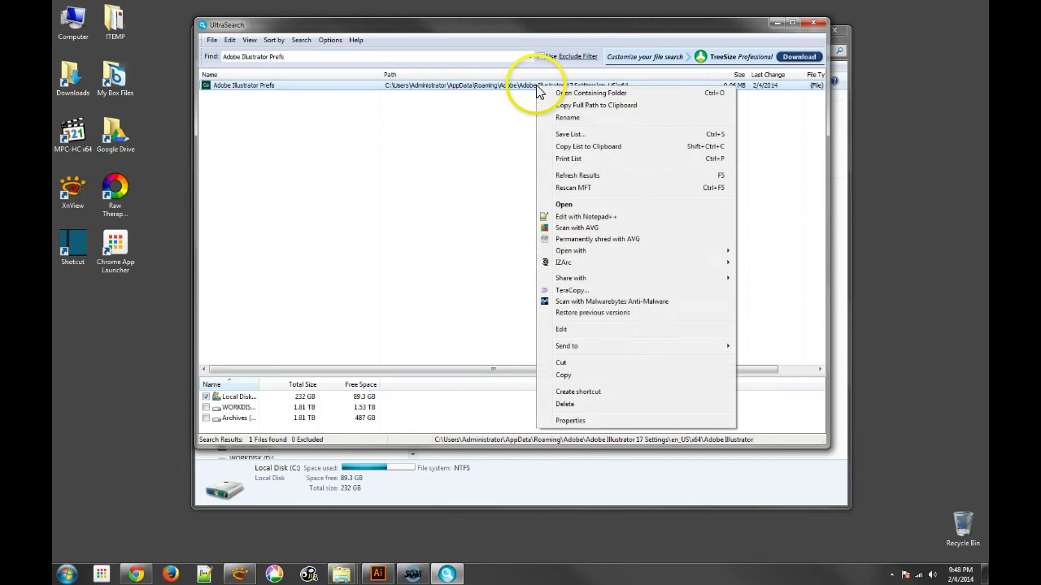
left_click(577, 93)
left_click(606, 64)
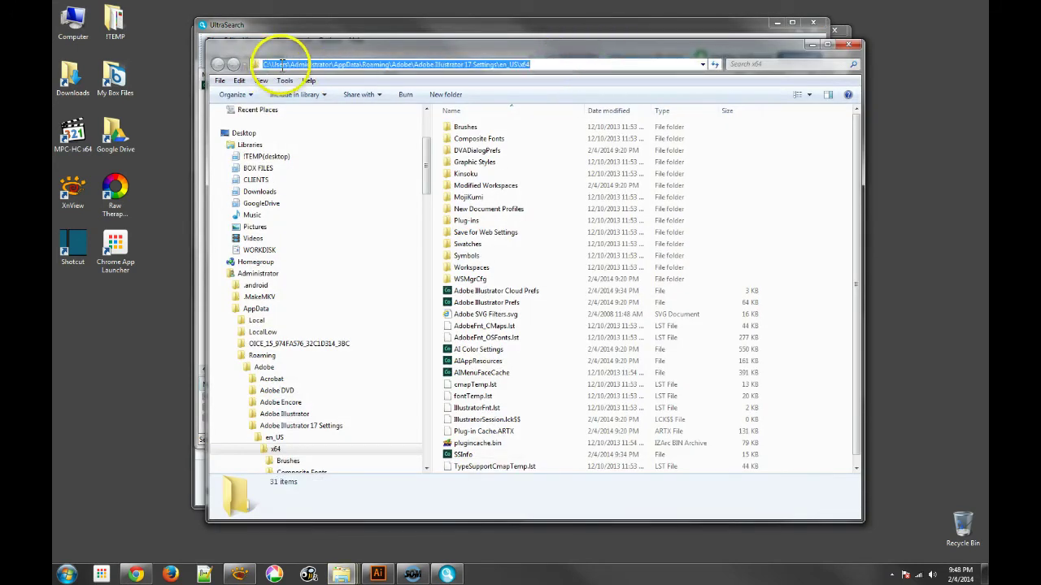
left_click(568, 64)
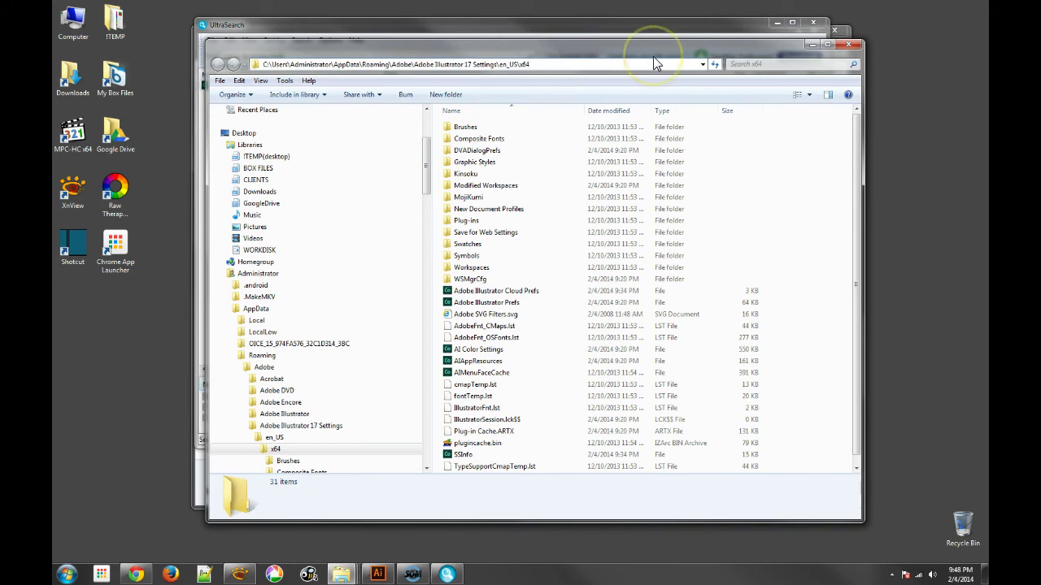
double_click(480, 210)
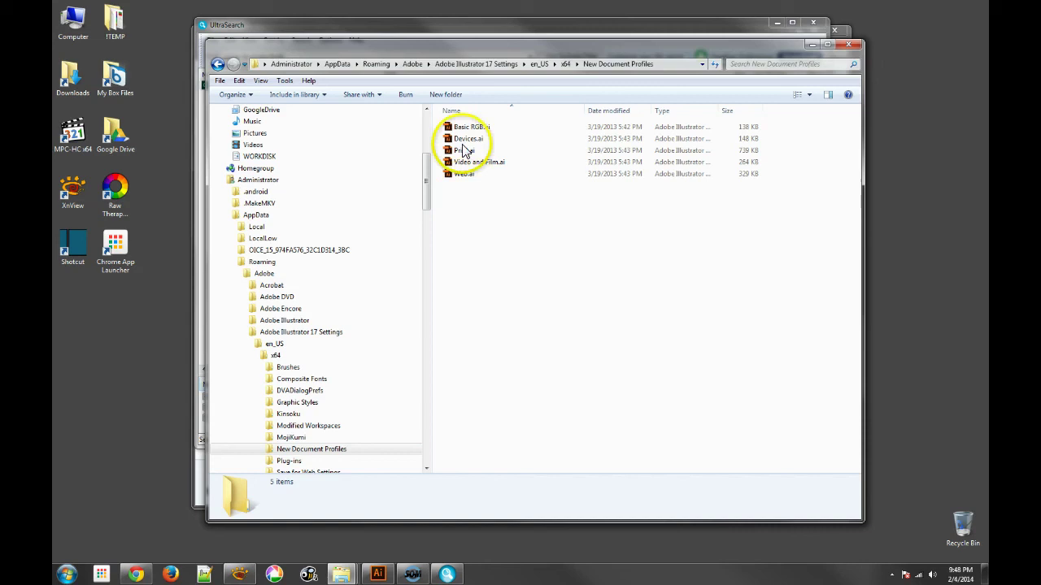
left_click(467, 243)
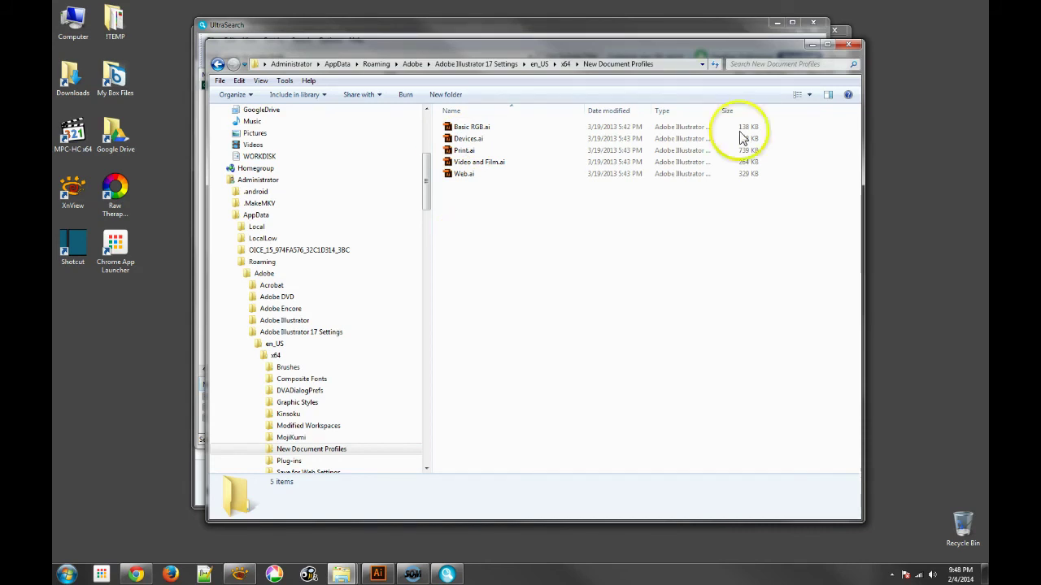
Close the profiles folder and UltraSearch windows, then restore Illustrator from the taskbar.
left_click(848, 44)
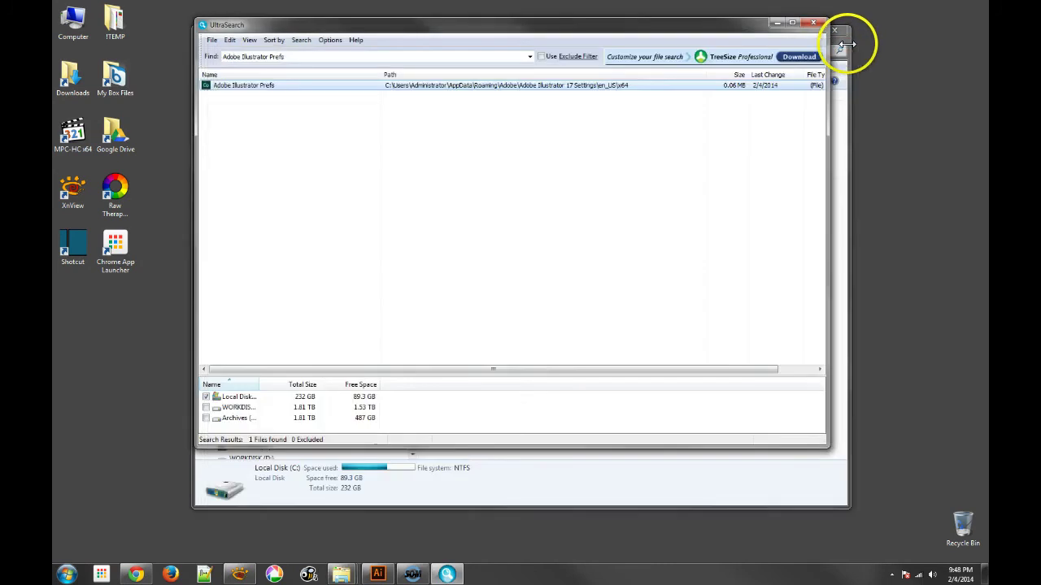
left_click(813, 22)
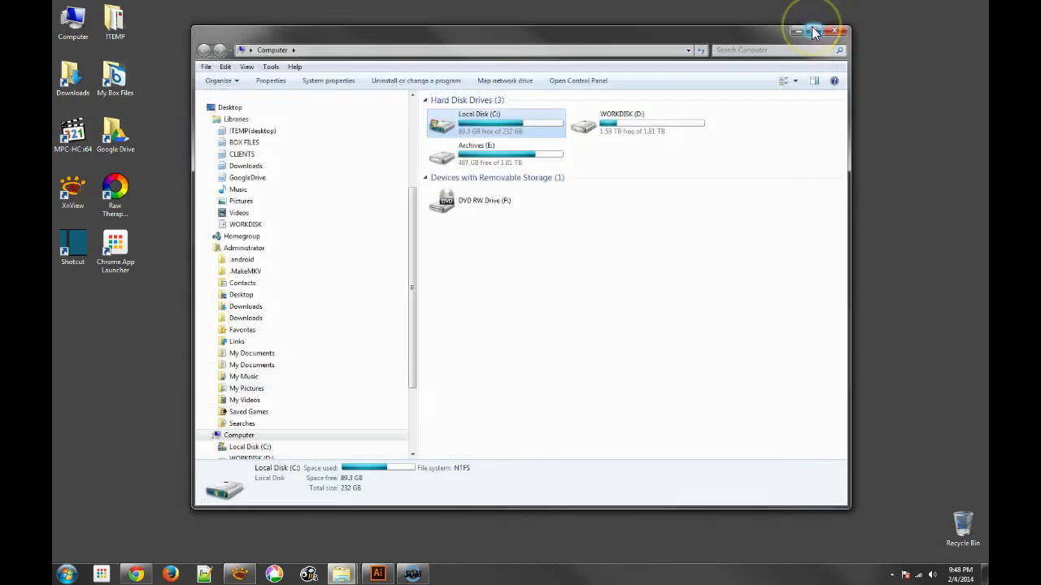
left_click(377, 574)
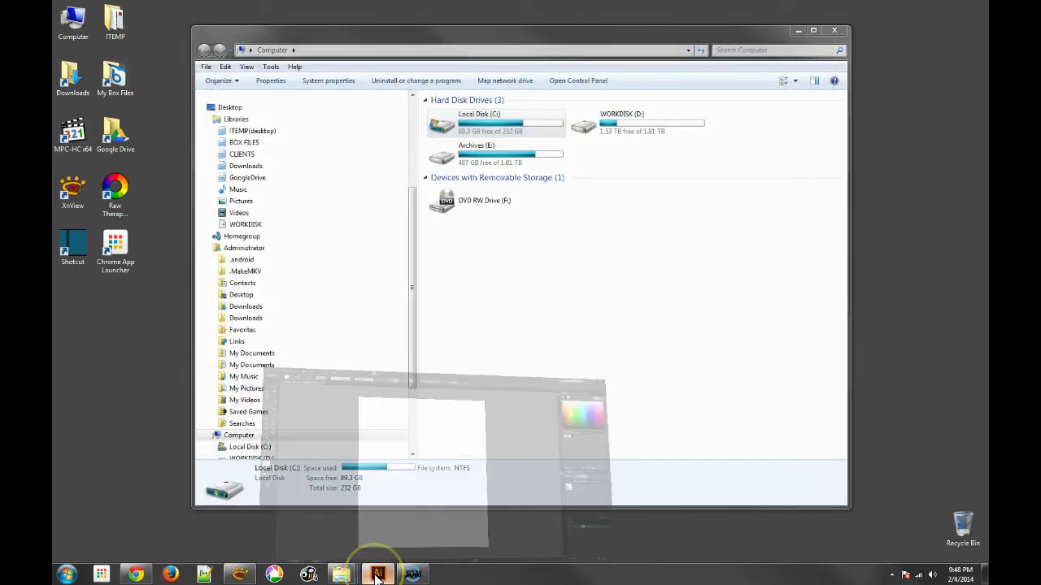